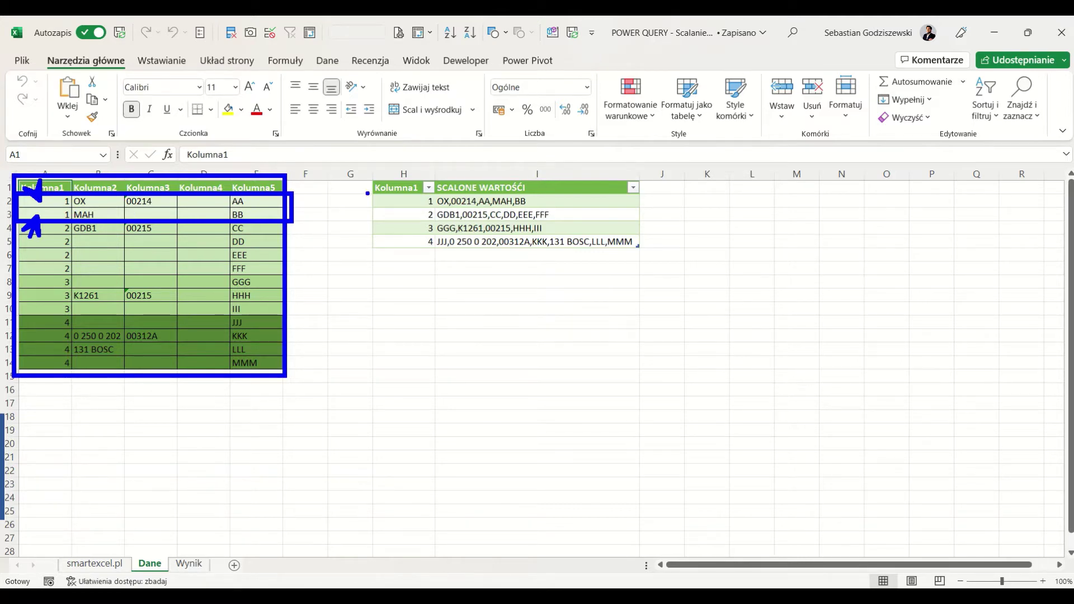
{"action": "left_click_drag", "start_coordinate": [373, 202], "coordinate": [302, 215]}
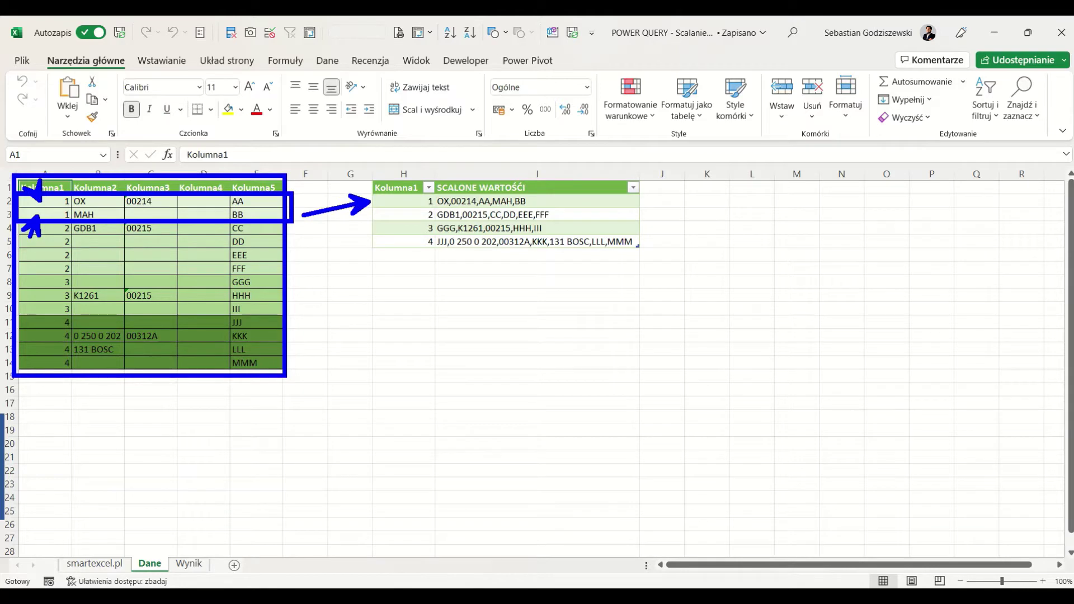
{"action": "key", "text": "Escape"}
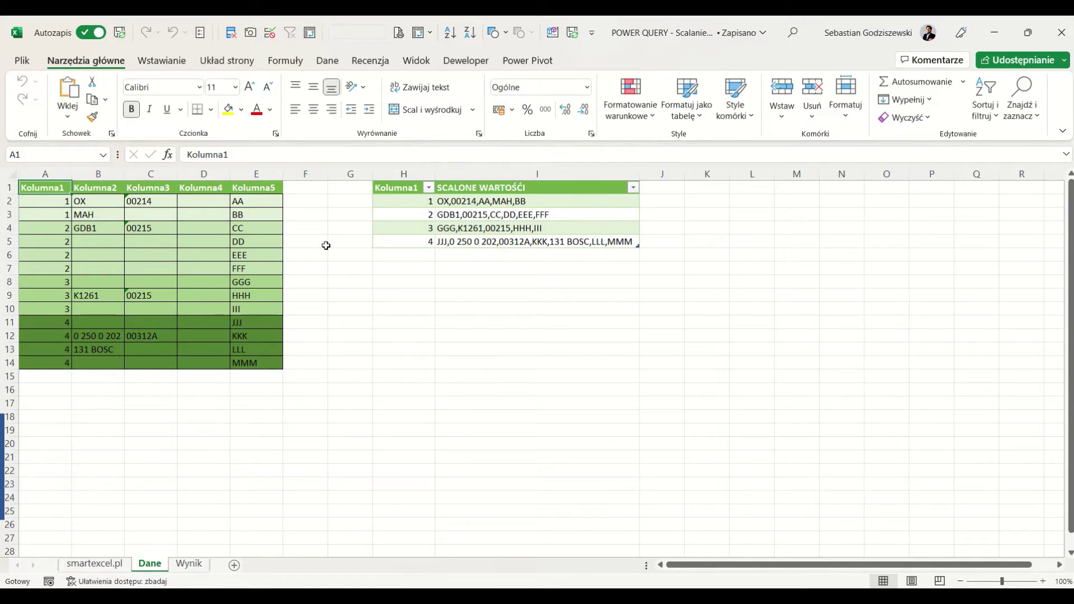
{"action": "left_click_drag", "start_coordinate": [48, 188], "coordinate": [256, 361]}
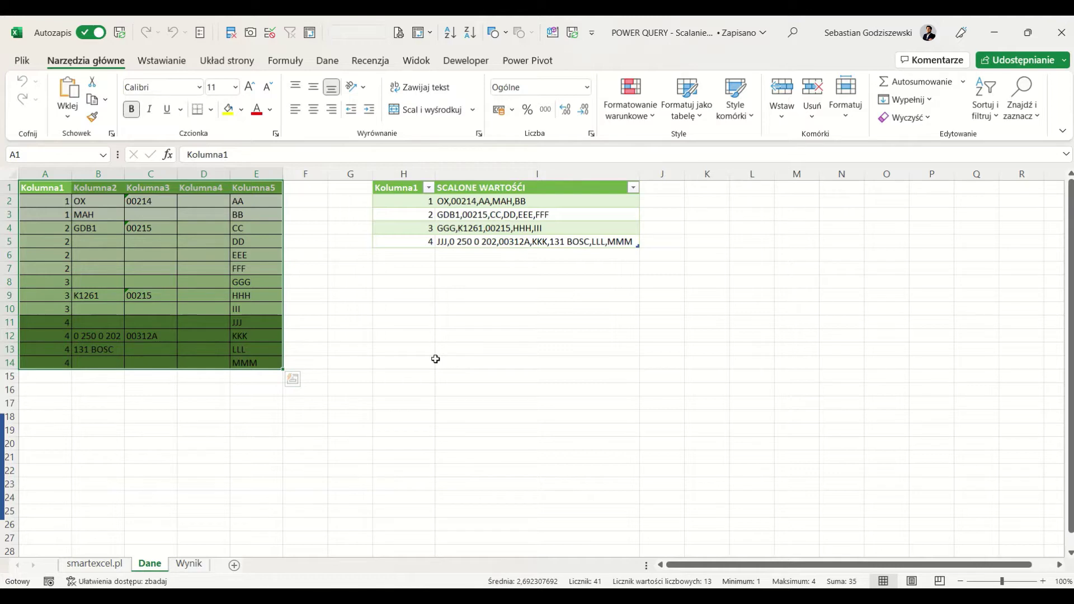
{"action": "left_click", "coordinate": [54, 201]}
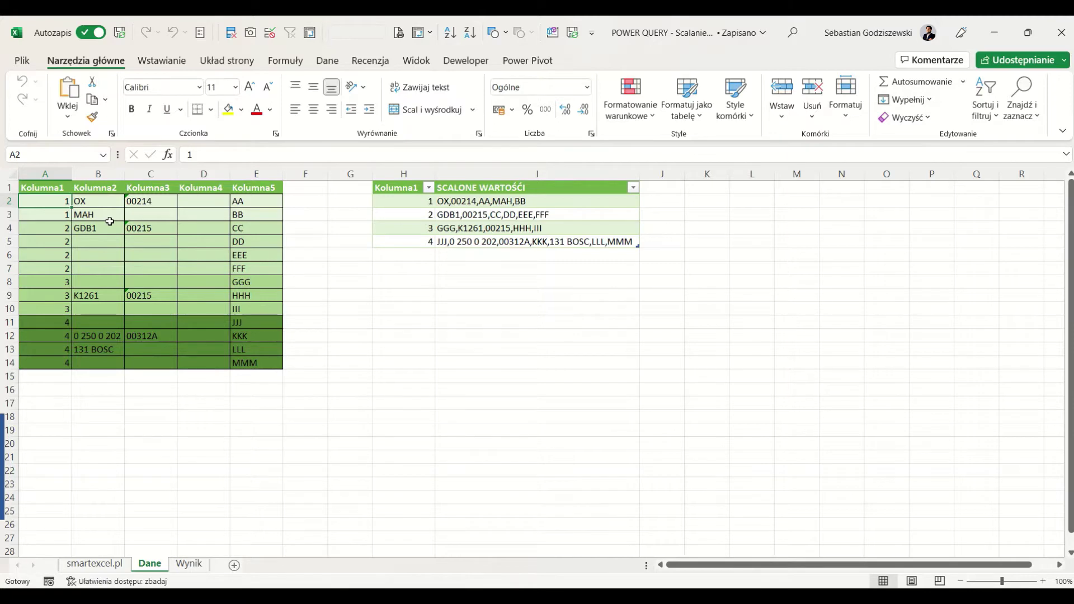
- Load the Wynik sheet's data range A1:E14 into Power Query as a table with headers
{"action": "left_click", "coordinate": [189, 564]}
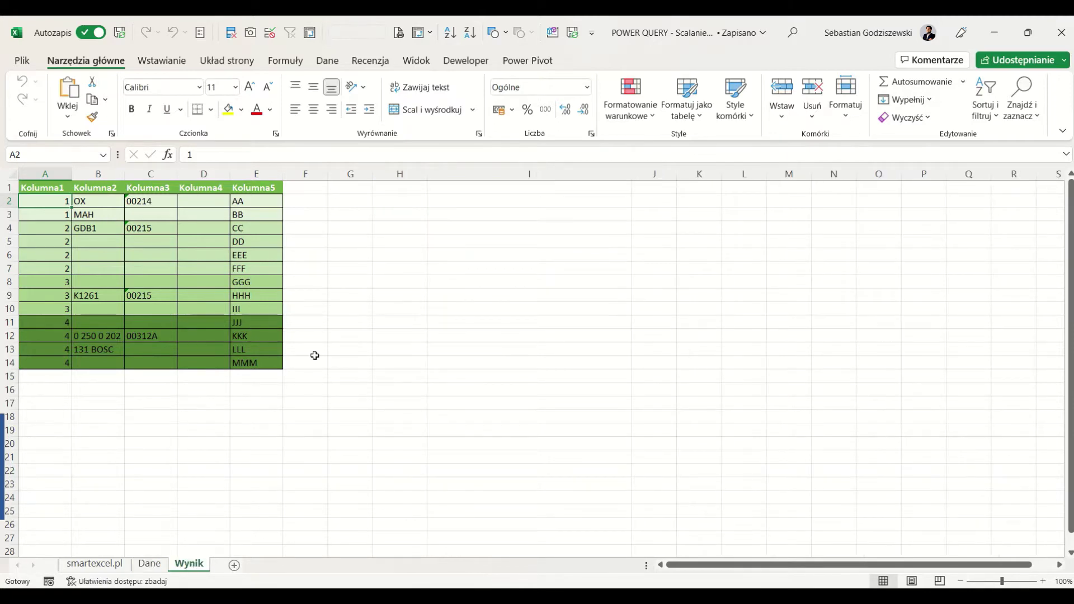
{"action": "left_click", "coordinate": [117, 265]}
{"action": "left_click", "coordinate": [188, 282]}
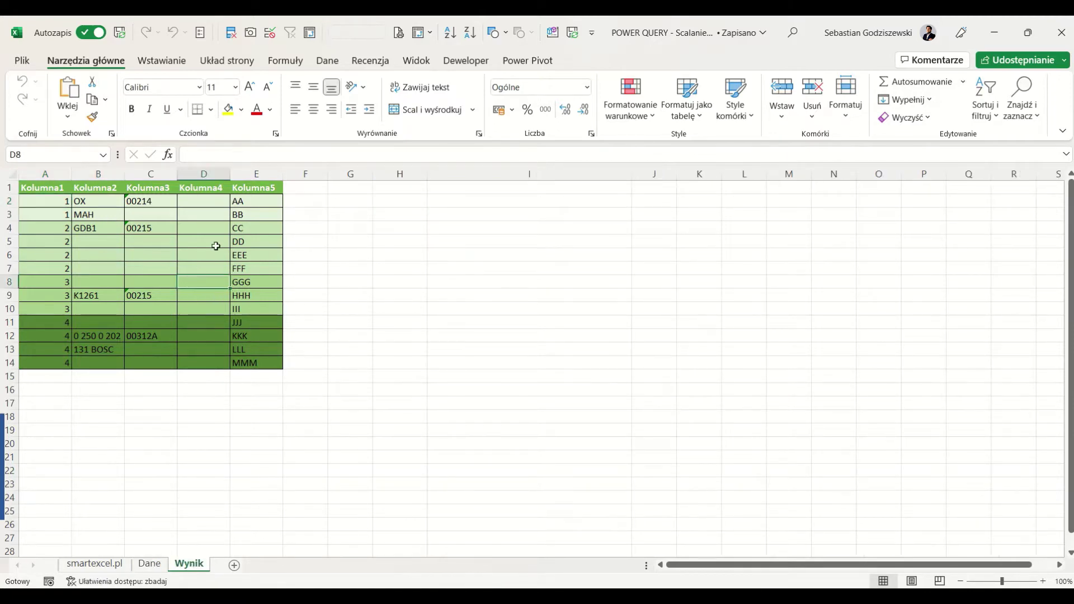
{"action": "left_click", "coordinate": [114, 242]}
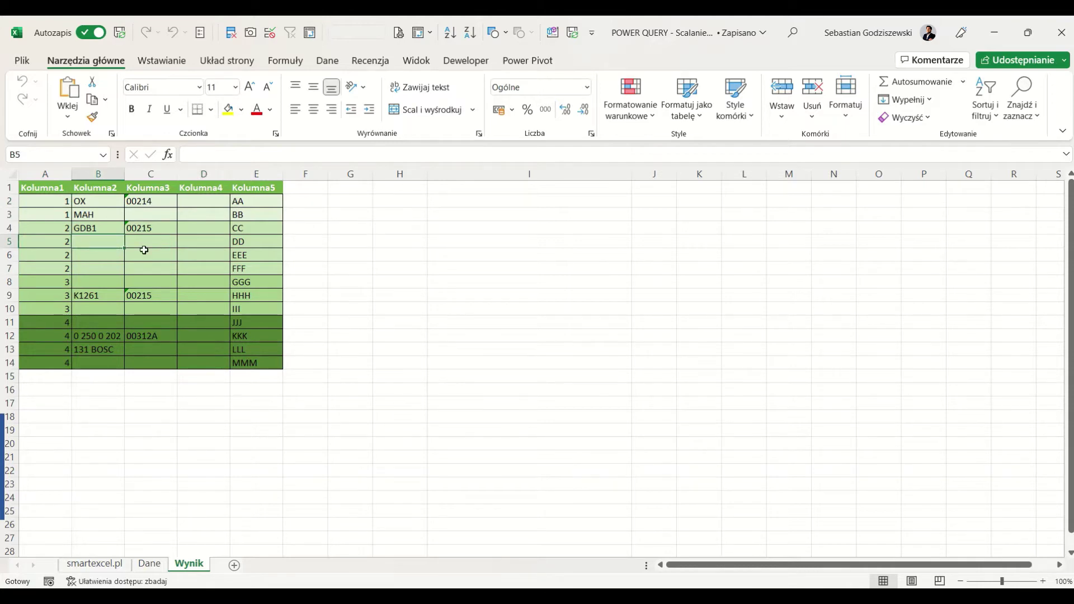
{"action": "left_click", "coordinate": [168, 271]}
{"action": "left_click", "coordinate": [180, 310]}
{"action": "left_click", "coordinate": [115, 255]}
{"action": "left_click", "coordinate": [168, 240]}
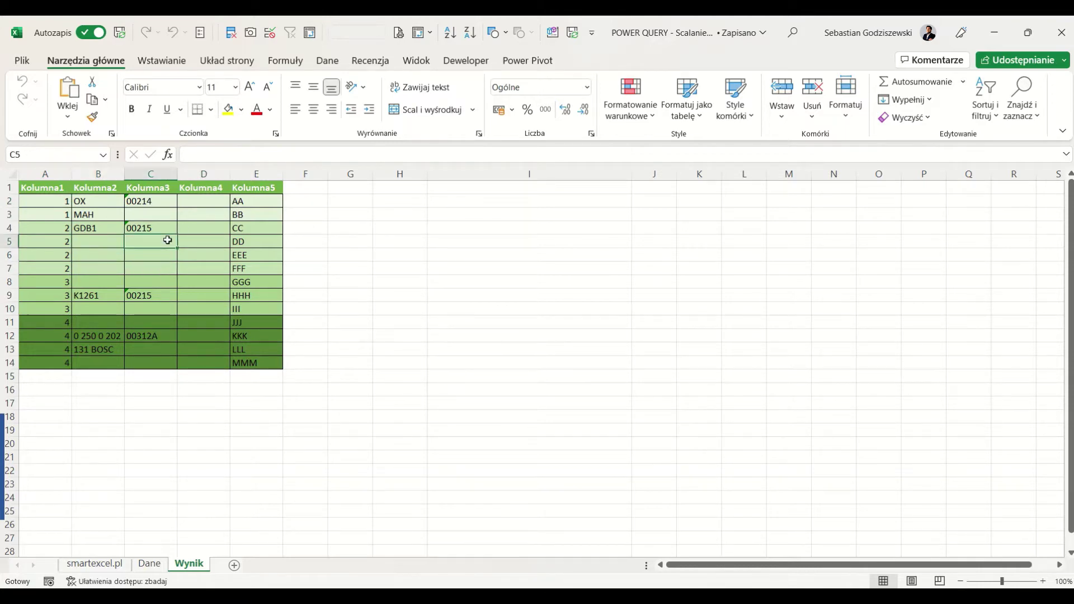
{"action": "left_click", "coordinate": [329, 61]}
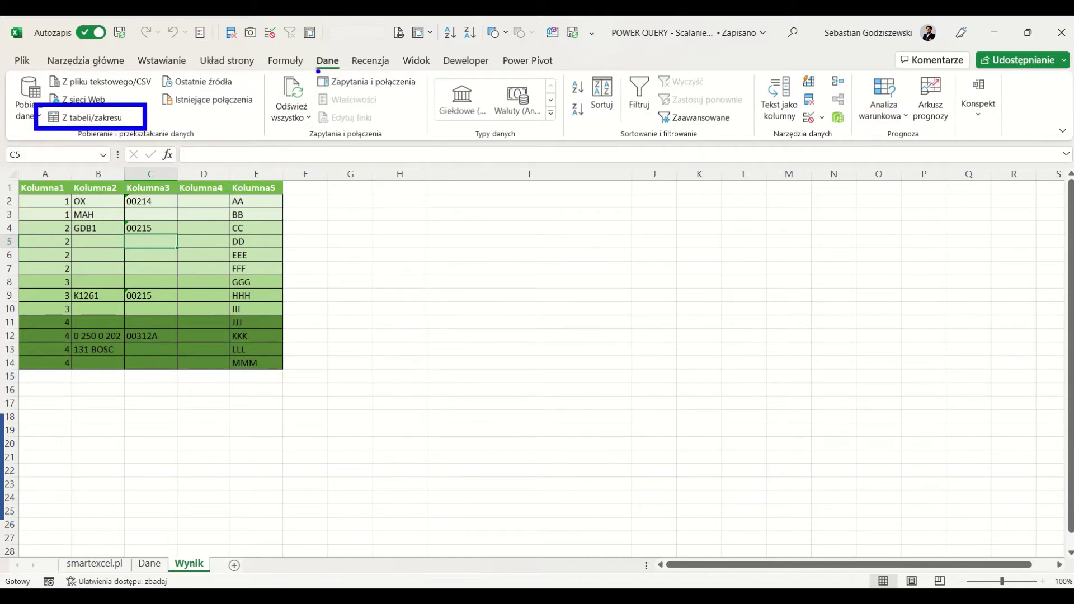
{"action": "left_click", "coordinate": [87, 119]}
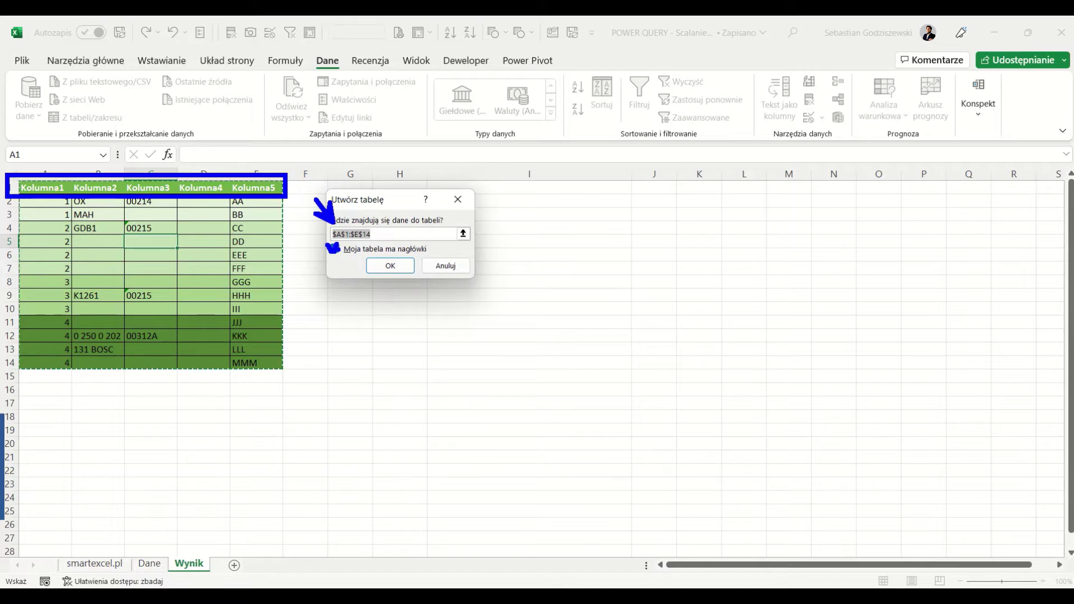
{"action": "left_click", "coordinate": [335, 252]}
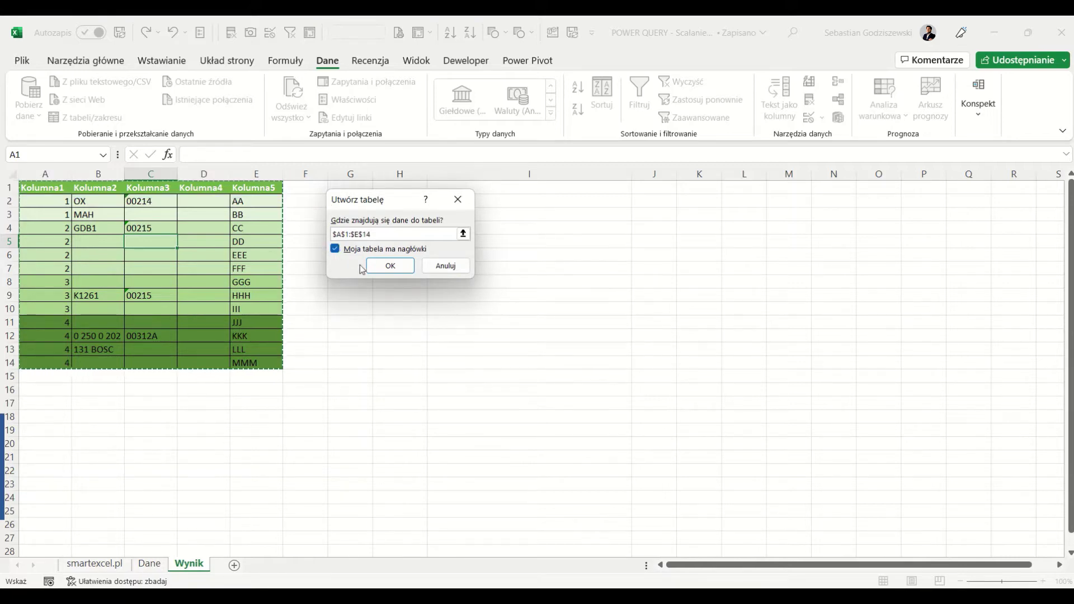
{"action": "left_click", "coordinate": [390, 266]}
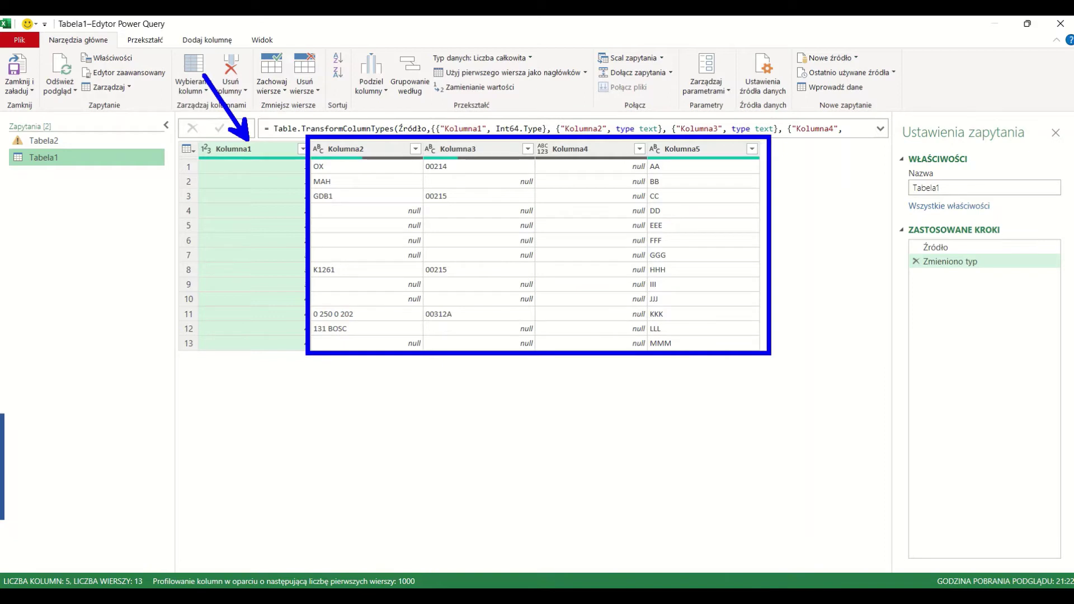
- Unpivot all columns other than Kolumna1 into attribute and value pairs
{"action": "left_click", "coordinate": [145, 40]}
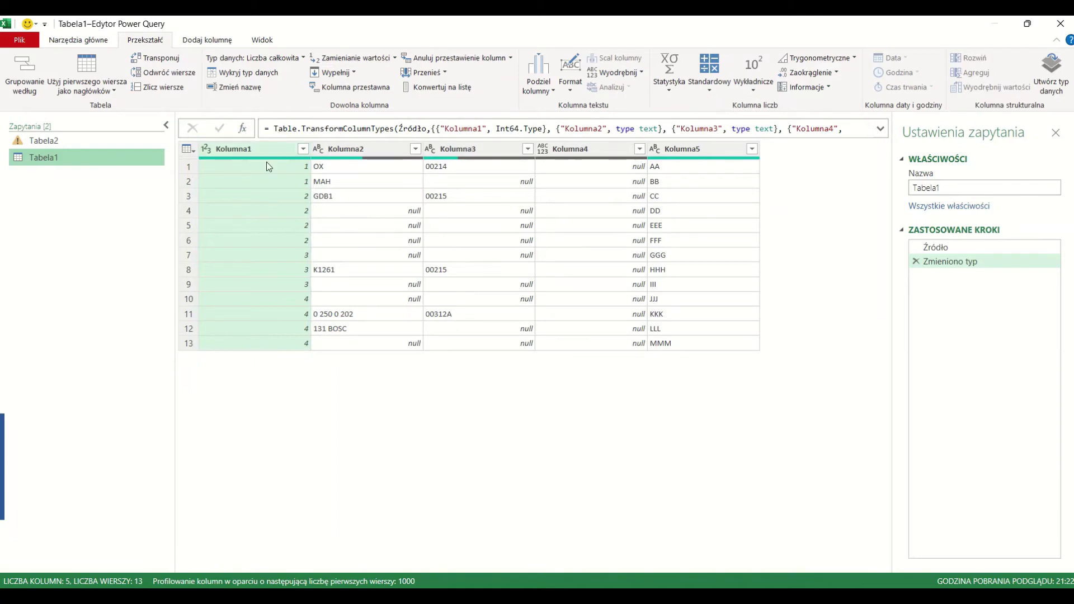
{"action": "left_click", "coordinate": [512, 58]}
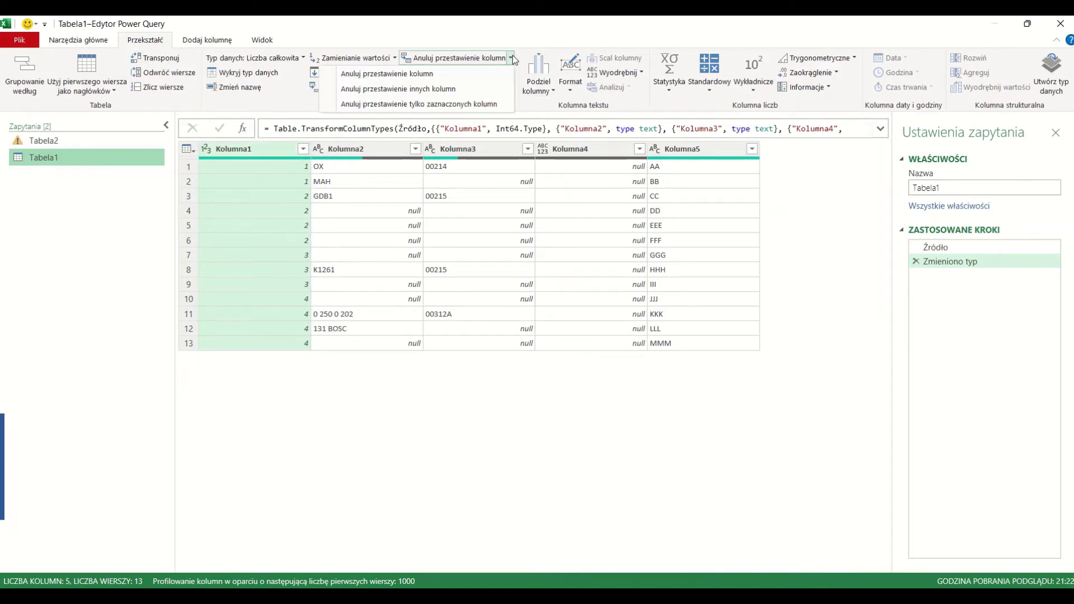
{"action": "left_click", "coordinate": [427, 89]}
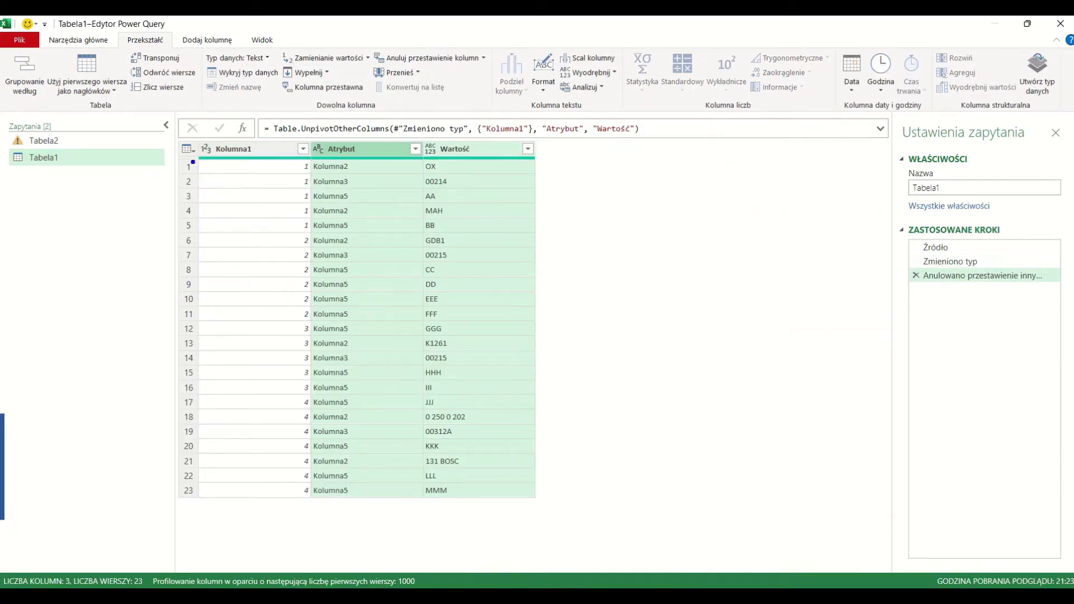
{"action": "mouse_move", "coordinate": [192, 160]}
{"action": "left_mouse_down"}
{"action": "mouse_move", "coordinate": [259, 219]}
{"action": "mouse_move", "coordinate": [540, 234]}
{"action": "left_mouse_up"}
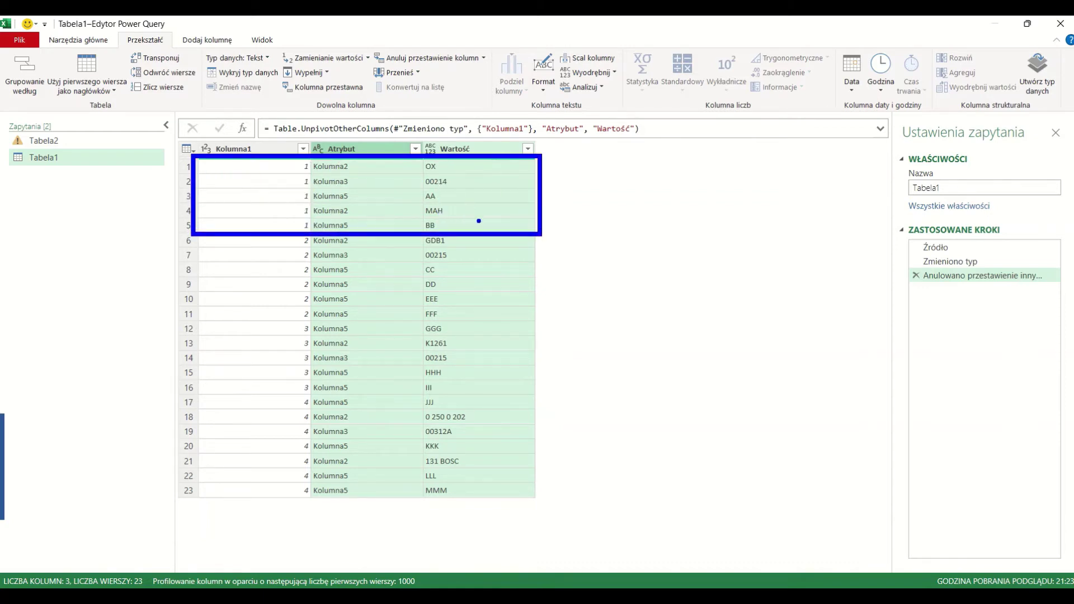
{"action": "left_click_drag", "start_coordinate": [297, 161], "coordinate": [278, 141]}
{"action": "mouse_move", "coordinate": [293, 183]}
{"action": "left_mouse_down"}
{"action": "mouse_move", "coordinate": [261, 186]}
{"action": "mouse_move", "coordinate": [278, 251]}
{"action": "left_mouse_up"}
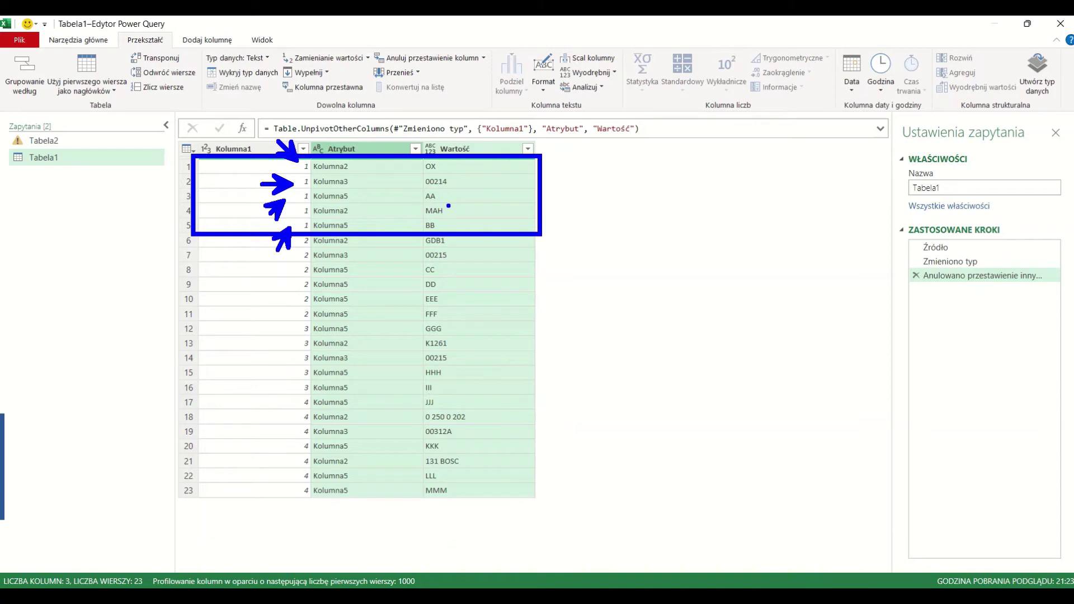
{"action": "key", "text": "Escape"}
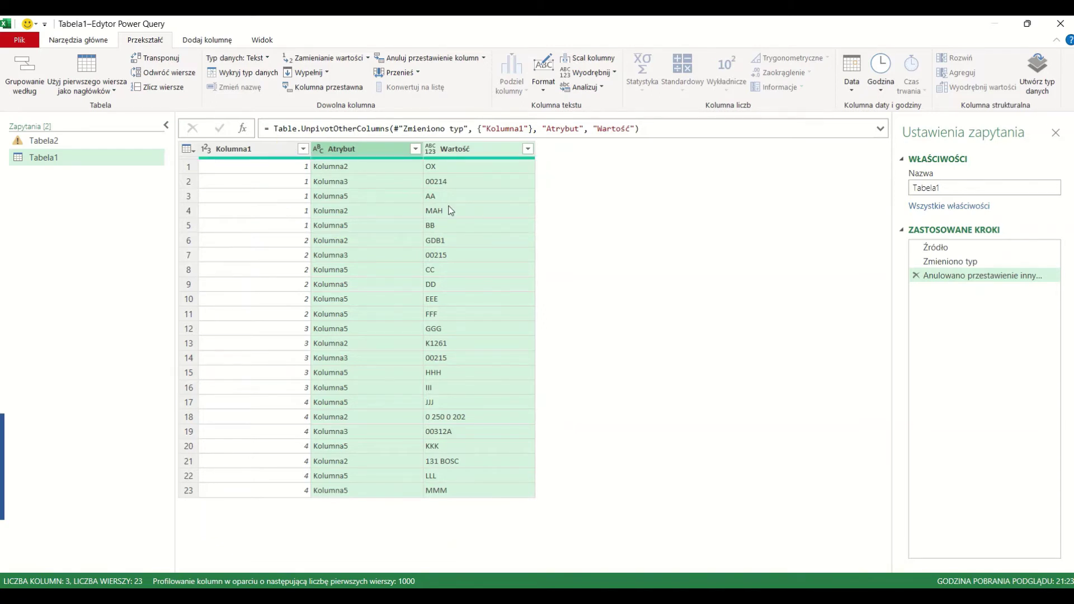
{"action": "key", "text": "ctrl+2"}
{"action": "left_click_drag", "start_coordinate": [283, 157], "coordinate": [314, 234]}
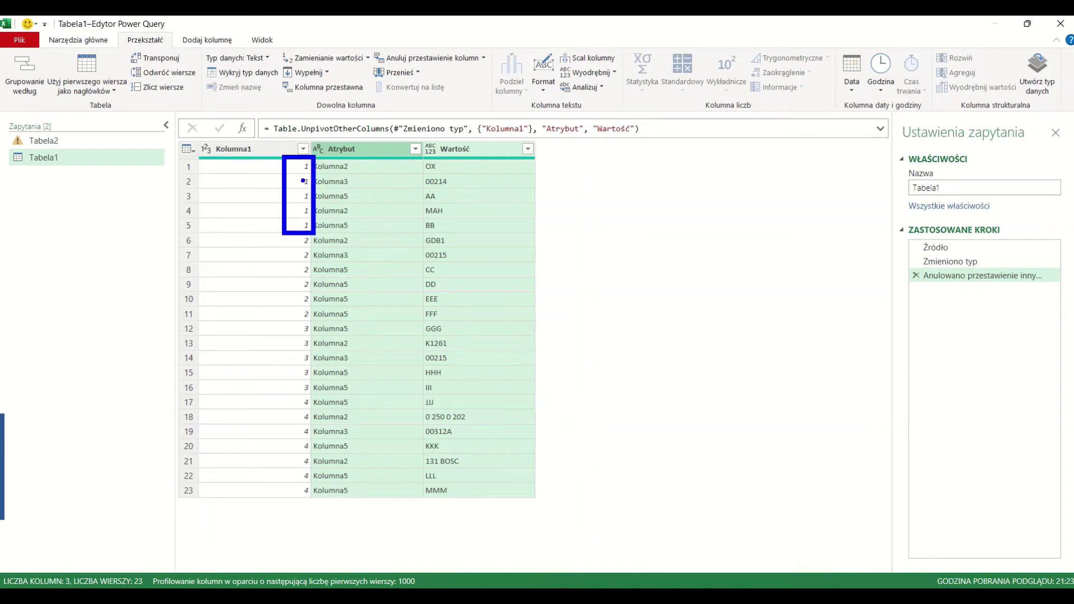
{"action": "left_click_drag", "start_coordinate": [281, 232], "coordinate": [315, 323]}
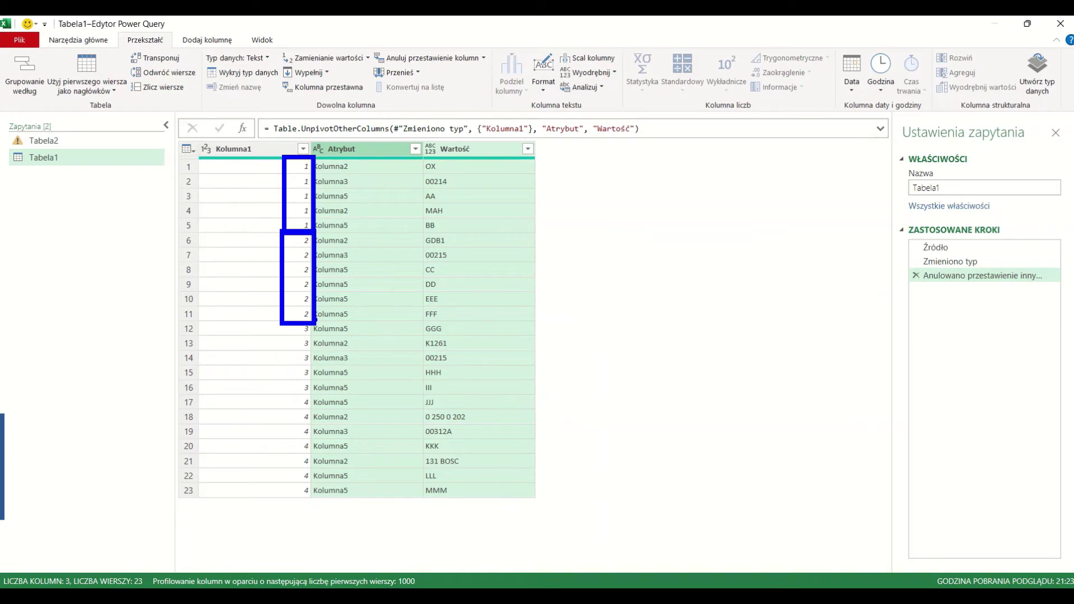
- Group the rows by Kolumna1 into a new column named SCALONE WARTOŚCI, using the Wszystkie wiersze operation
{"action": "left_click", "coordinate": [264, 147]}
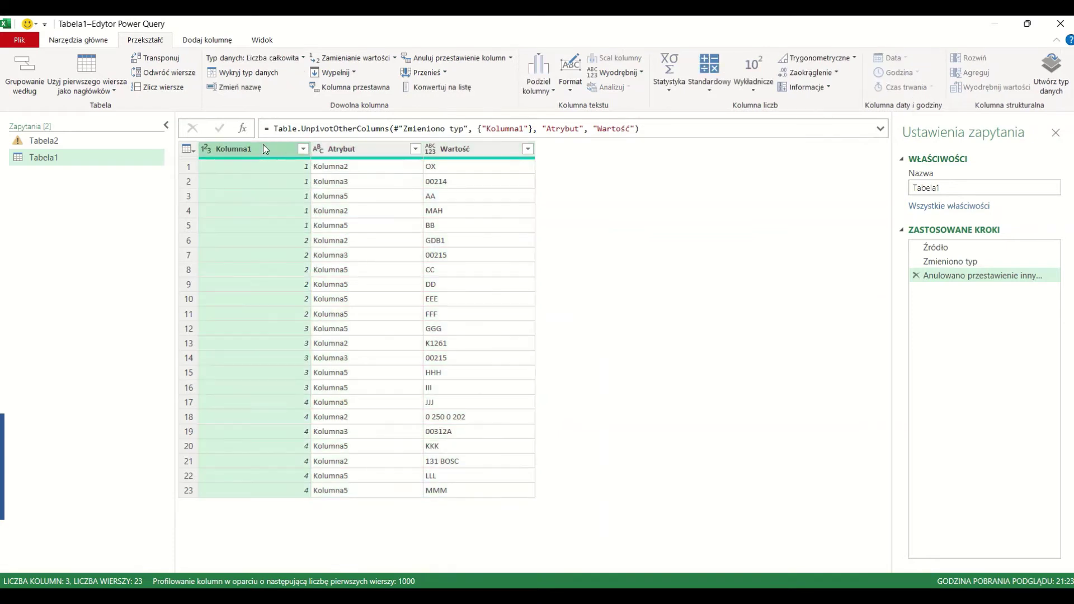
{"action": "left_click", "coordinate": [78, 40]}
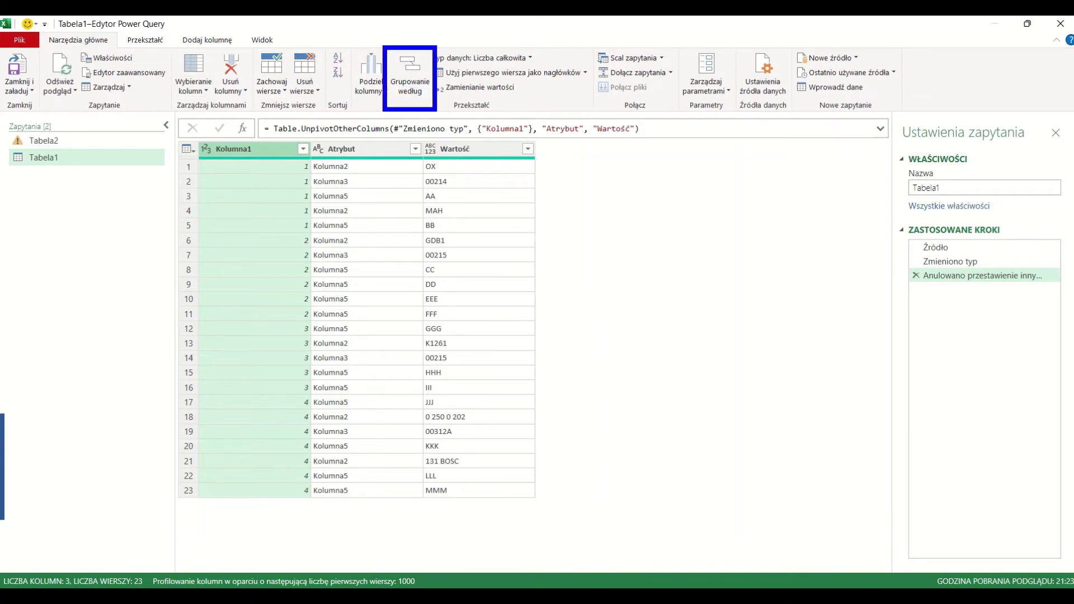
{"action": "left_click", "coordinate": [410, 78]}
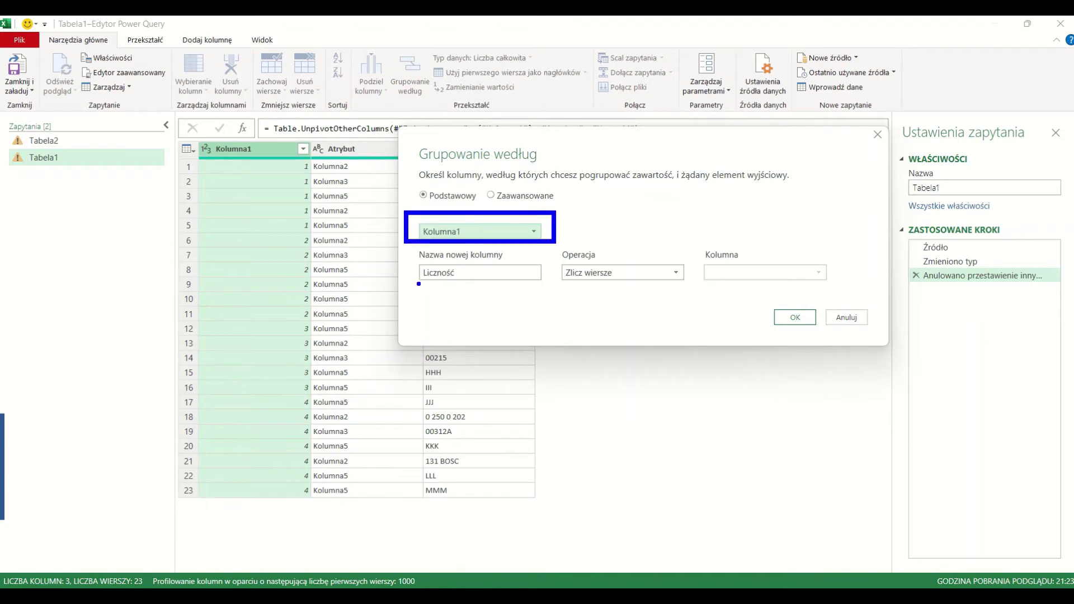
{"action": "double_click", "coordinate": [461, 273]}
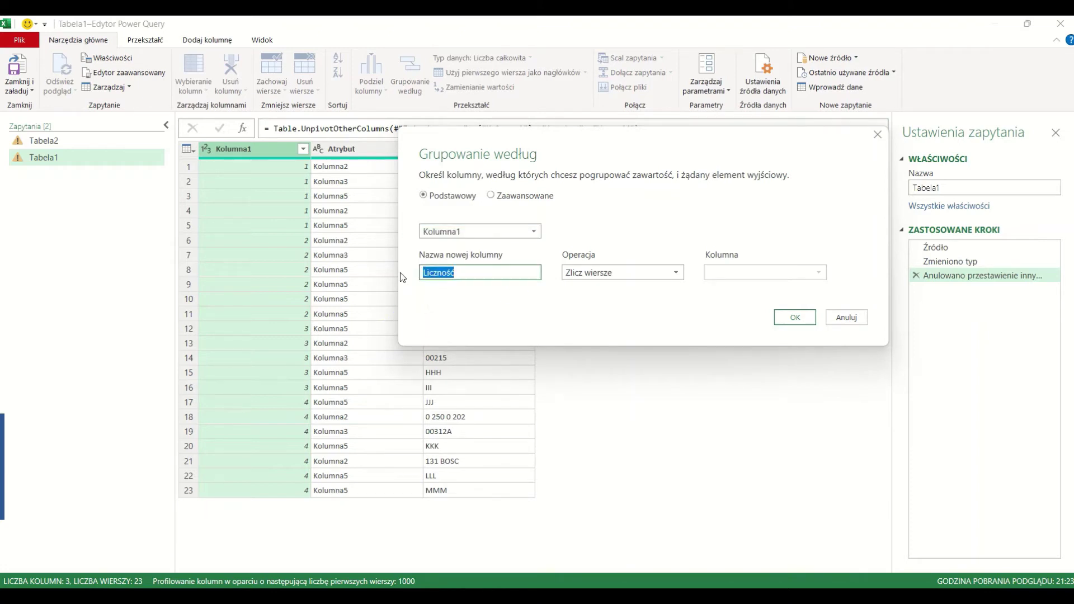
{"action": "type", "text": "SCALO"}
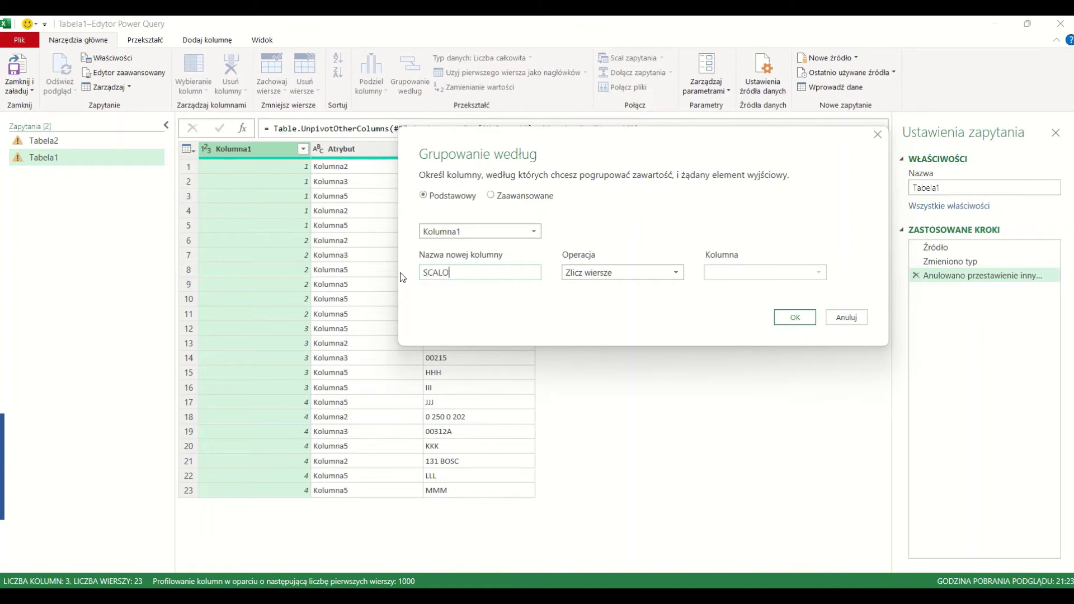
{"action": "type", "text": "NE WARTOŚCI"}
{"action": "key", "text": "Tab"}
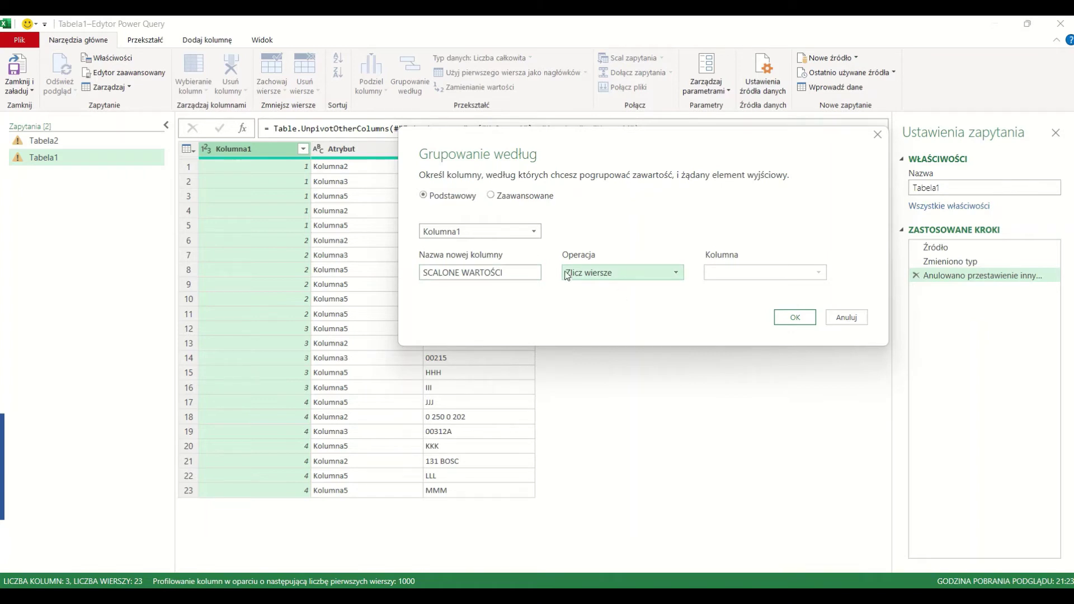
{"action": "left_click_drag", "start_coordinate": [583, 152], "coordinate": [643, 227]}
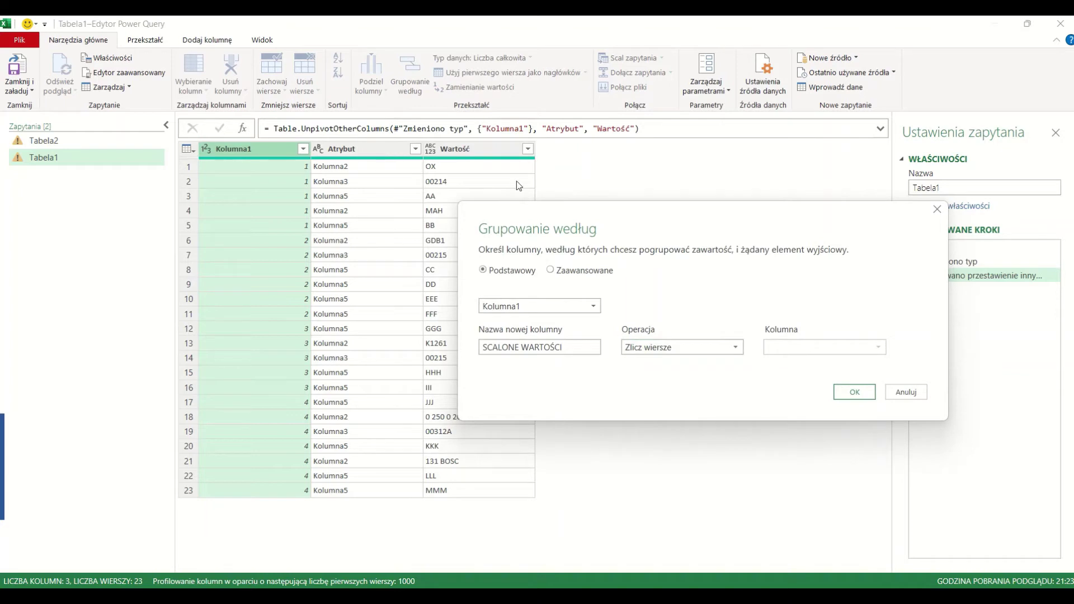
{"action": "left_click", "coordinate": [669, 280]}
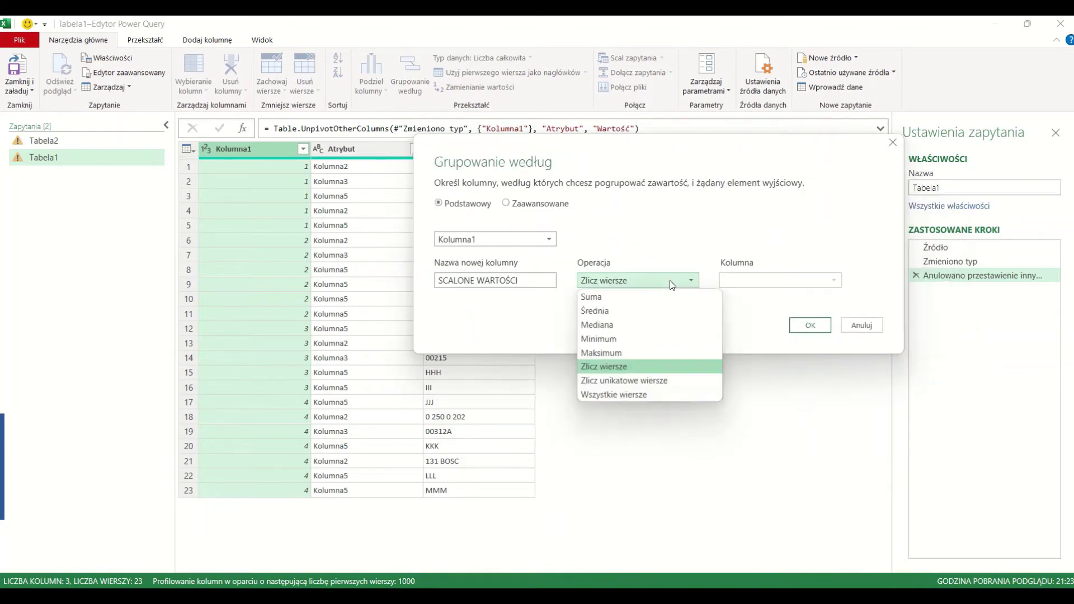
{"action": "left_click", "coordinate": [615, 394]}
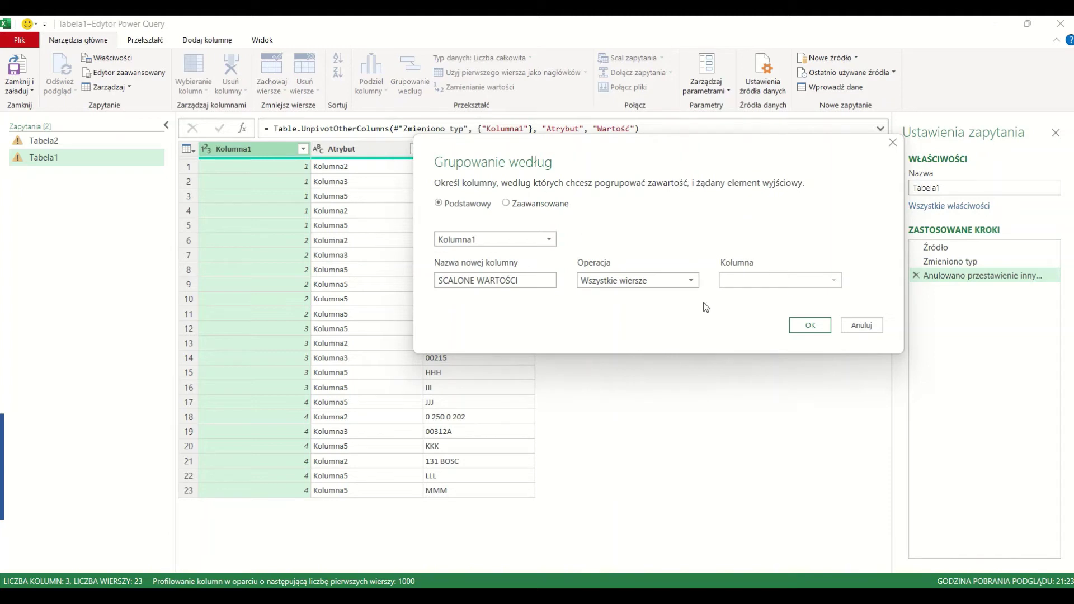
{"action": "left_click", "coordinate": [807, 327]}
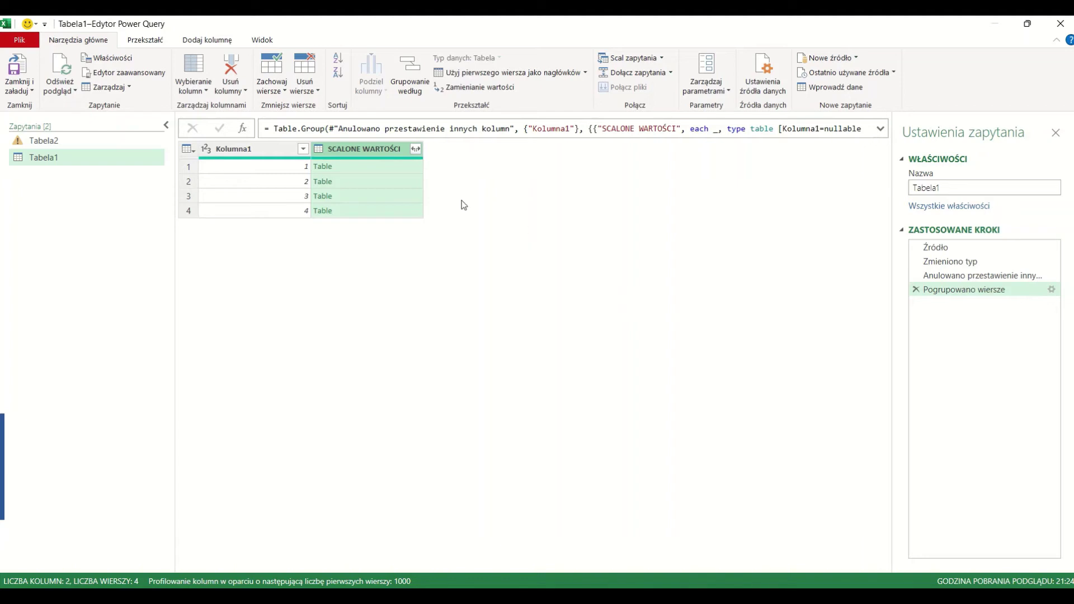
- Preview the nested tables in SCALONE WARTOŚCI for groups 1 and 2 of Kolumna1
{"action": "left_click", "coordinate": [364, 168]}
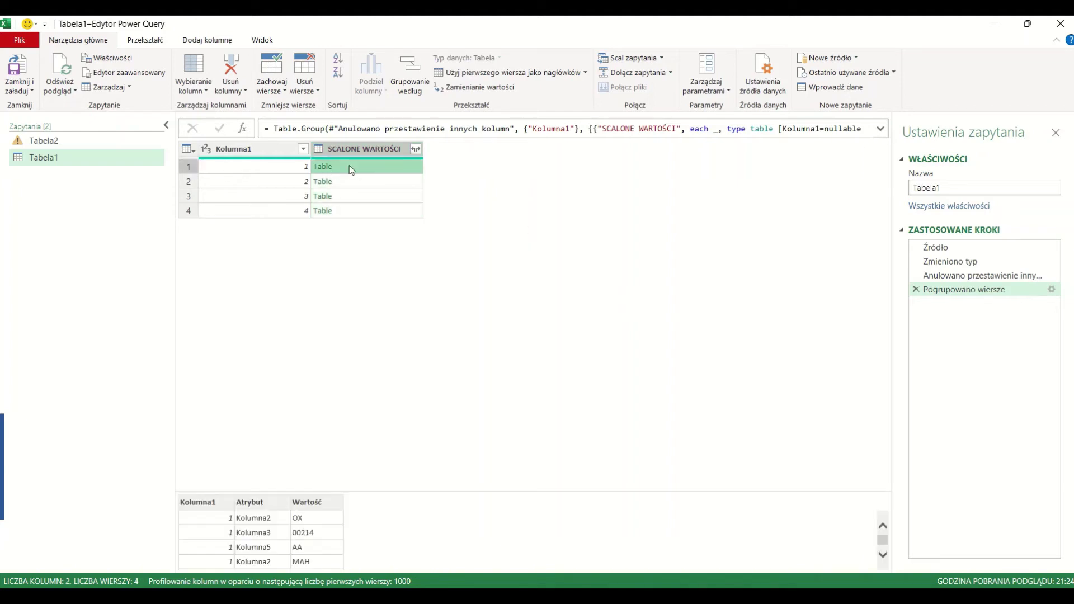
{"action": "left_click_drag", "start_coordinate": [163, 487], "coordinate": [353, 572]}
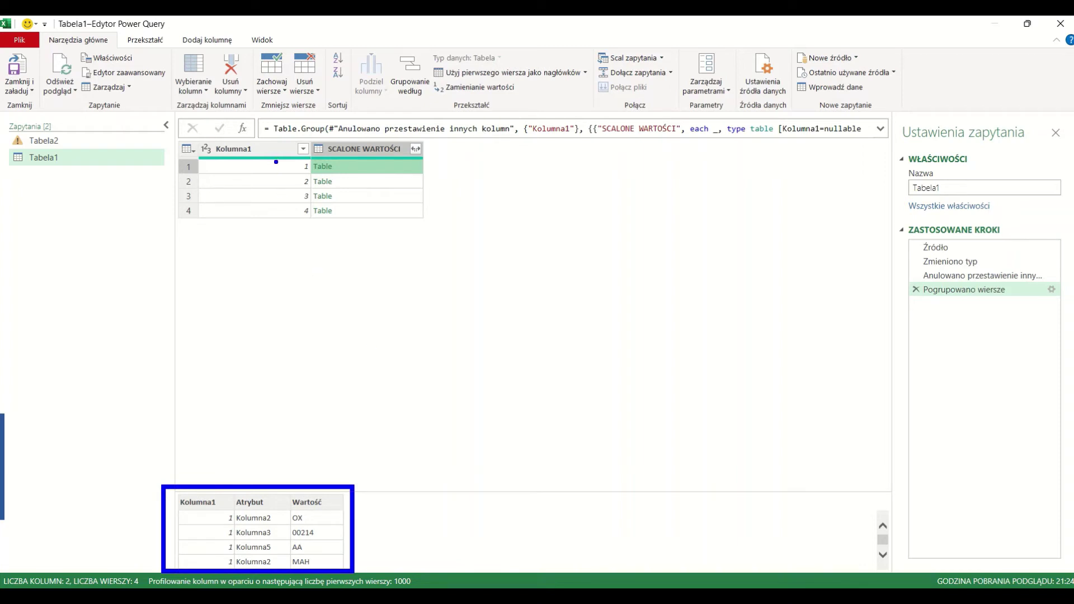
{"action": "left_click_drag", "start_coordinate": [278, 163], "coordinate": [245, 126]}
{"action": "left_click_drag", "start_coordinate": [269, 480], "coordinate": [303, 398]}
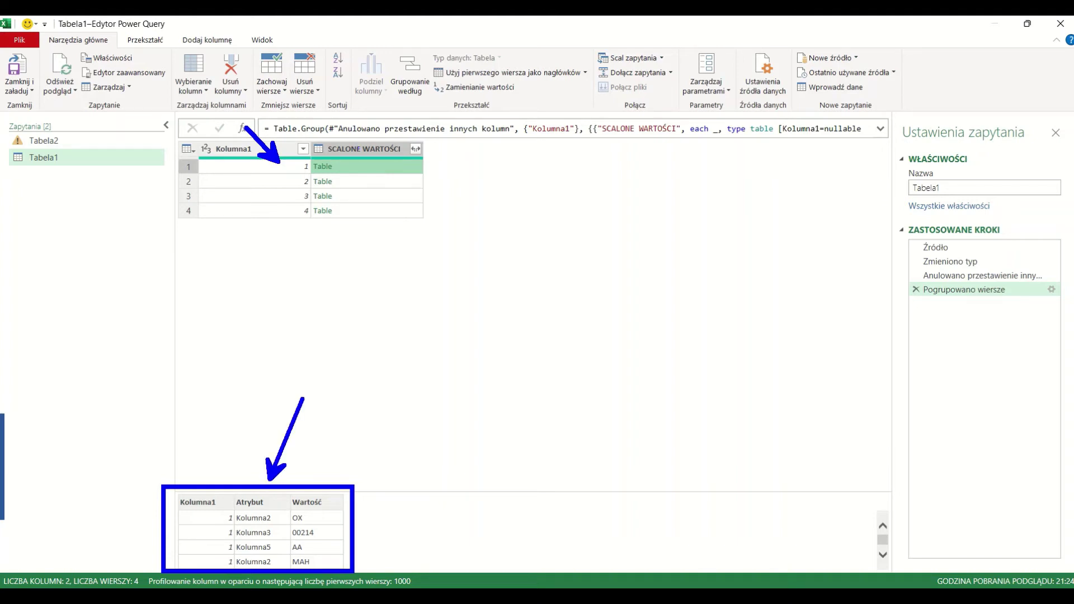
{"action": "left_click", "coordinate": [299, 182]}
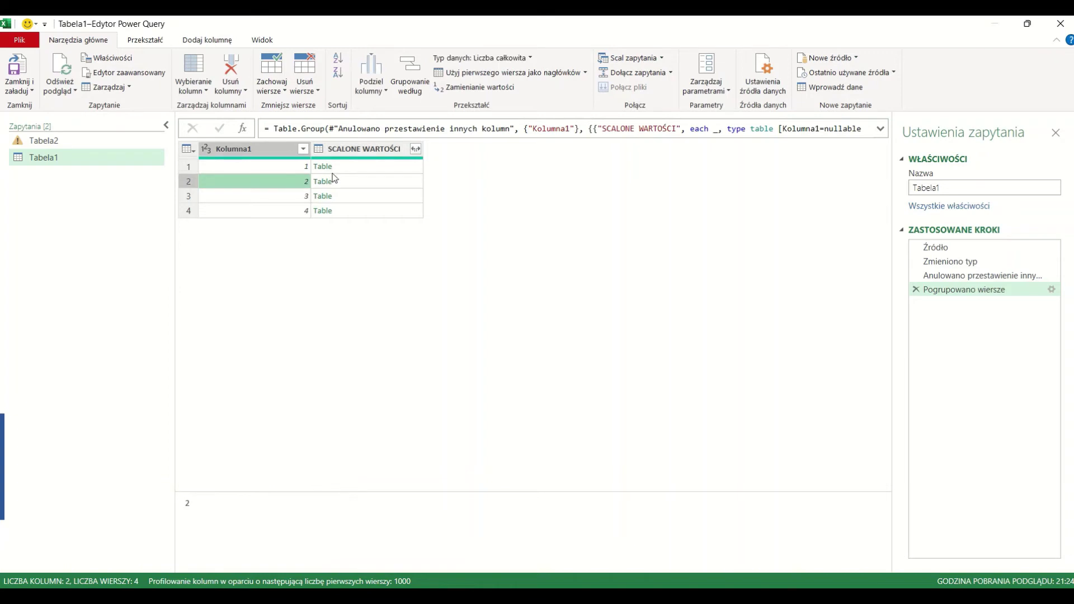
{"action": "left_click", "coordinate": [381, 180]}
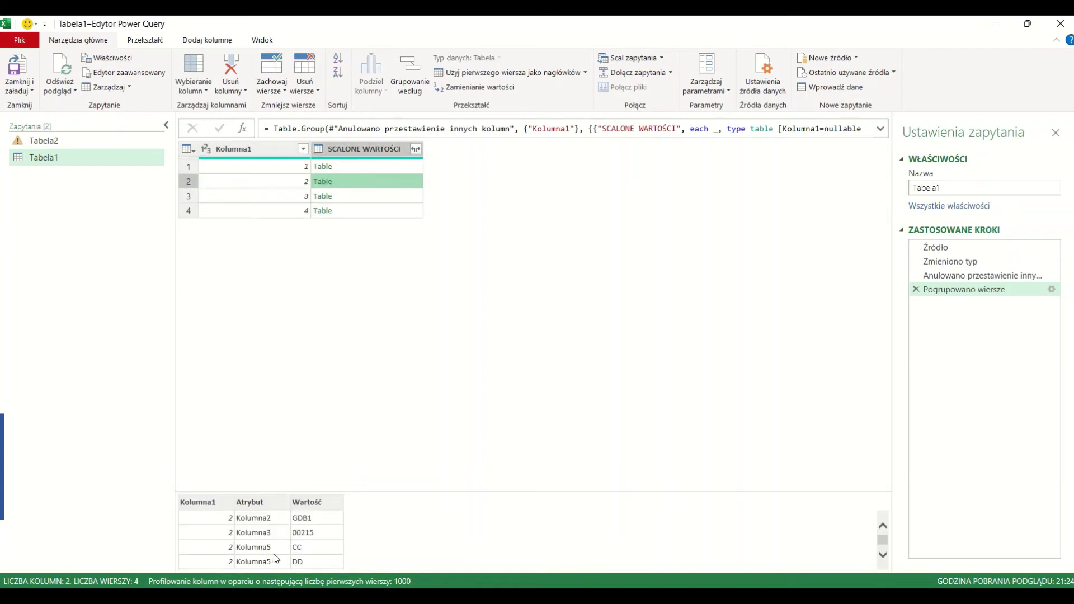
- Preview the nested tables in SCALONE WARTOŚCI for groups 2, 3 and 4 of Kolumna1
{"action": "left_click", "coordinate": [367, 181]}
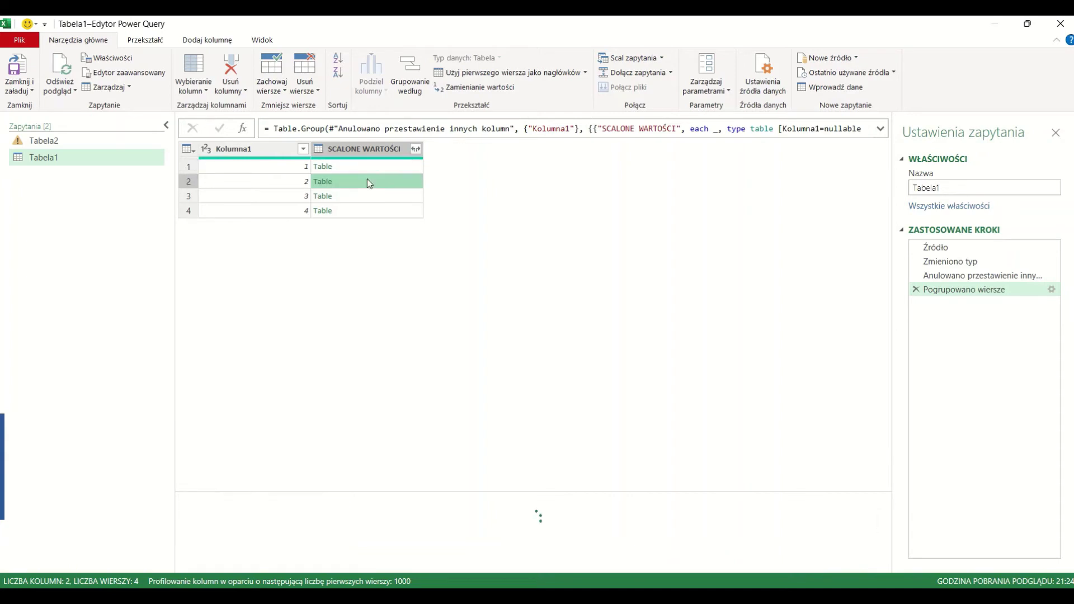
{"action": "left_click", "coordinate": [367, 195]}
{"action": "left_click", "coordinate": [367, 211]}
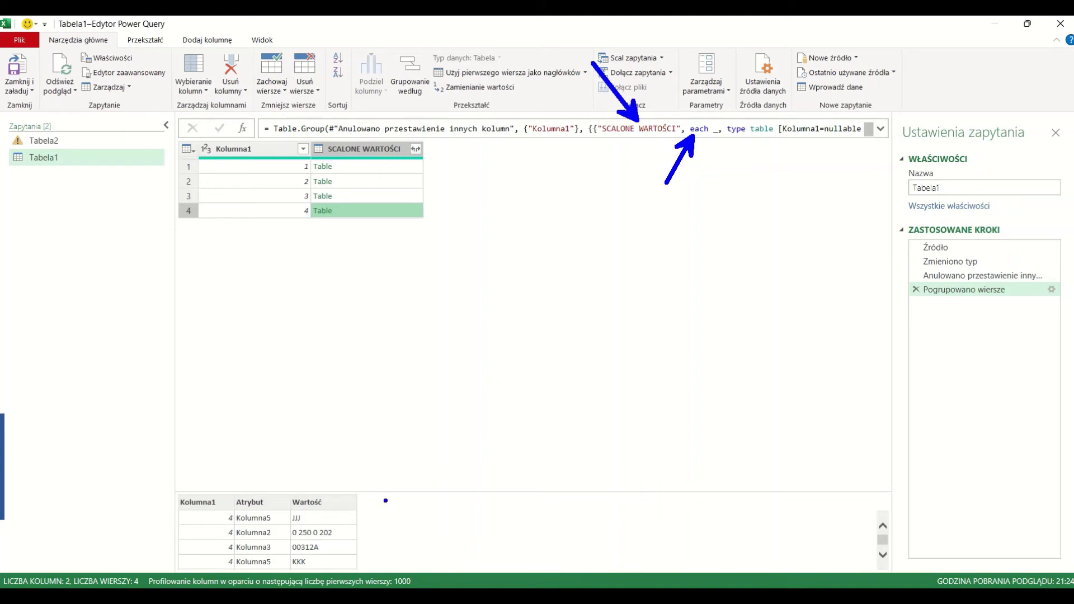
{"action": "key", "text": "Escape"}
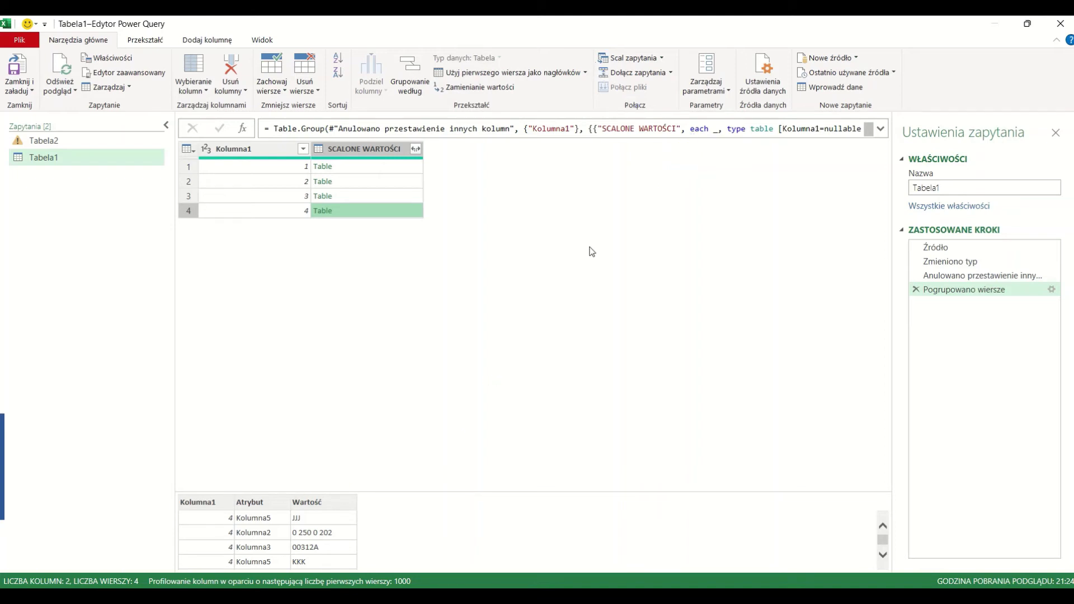
- Replace the underscore after each in the Table.Group formula with the column reference [Wartość]
{"action": "left_click", "coordinate": [717, 131]}
{"action": "key", "text": "BackSpace"}
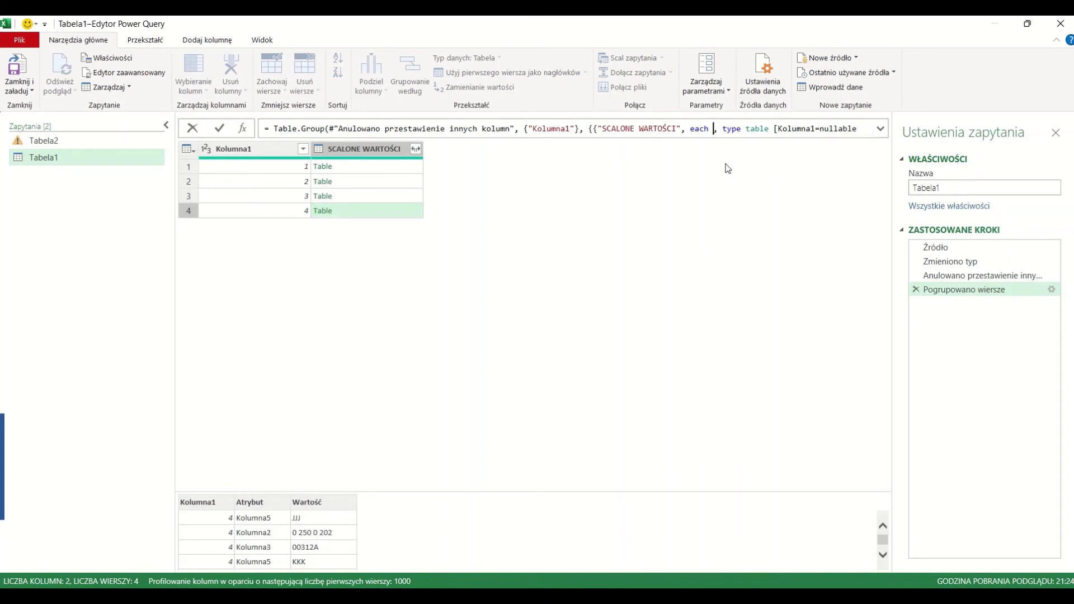
{"action": "type", "text": "["}
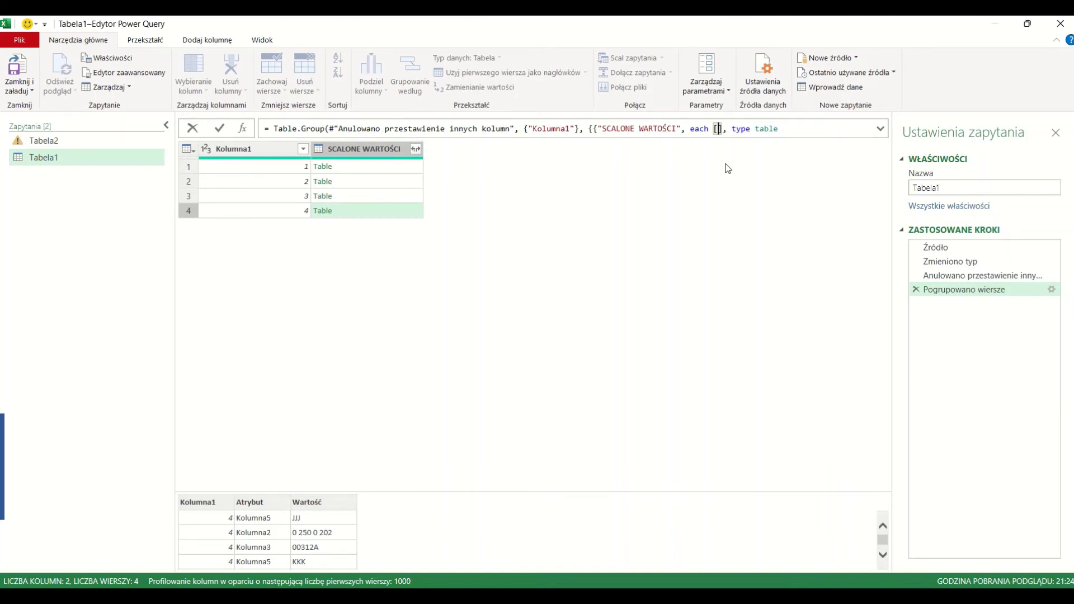
{"action": "type", "text": "Wartość"}
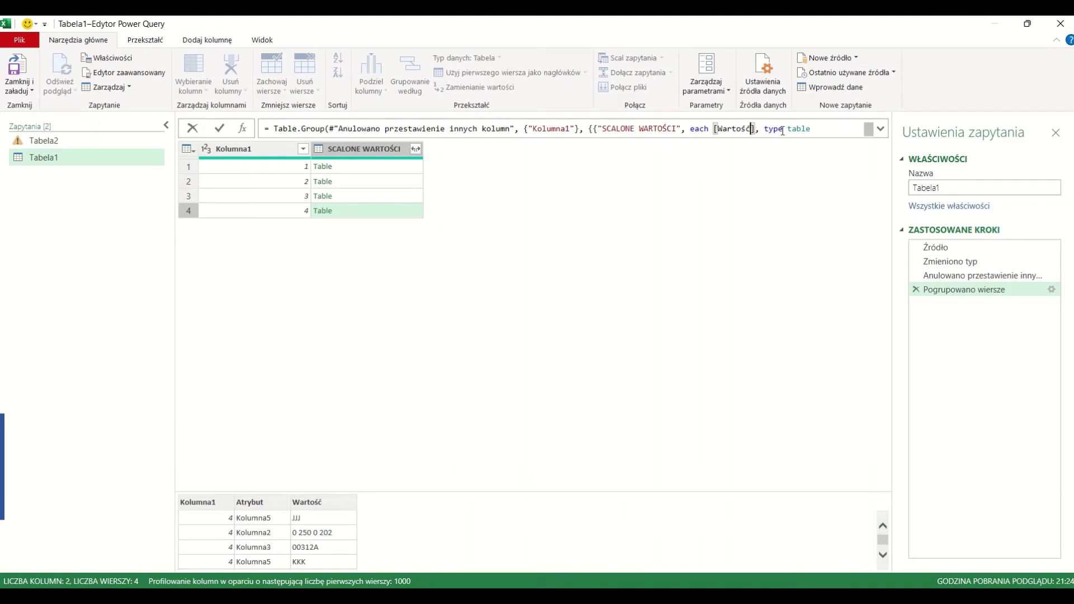
- Set the data type of the SCALONE WARTOŚCI column to list in the Table.Group formula
{"action": "left_click_drag", "start_coordinate": [789, 128], "coordinate": [811, 128]}
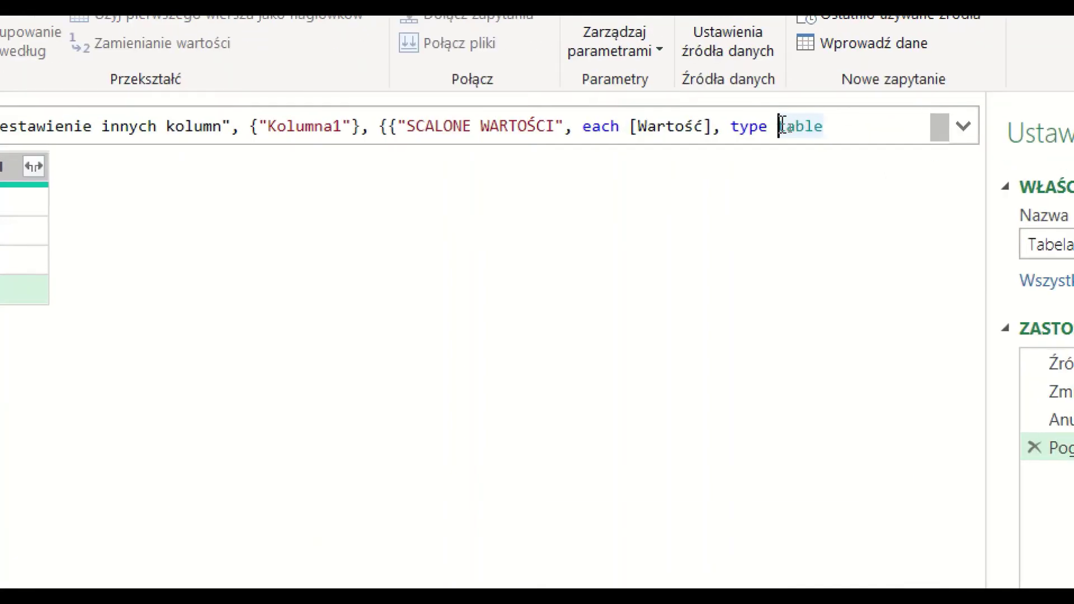
{"action": "left_click_drag", "start_coordinate": [779, 125], "coordinate": [821, 124]}
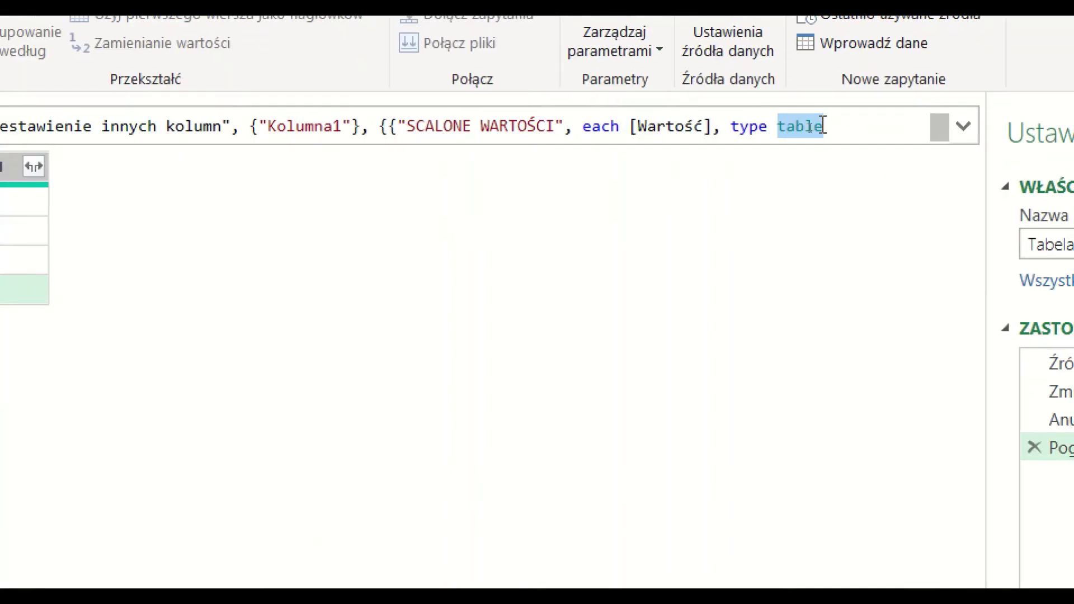
{"action": "type", "text": "list"}
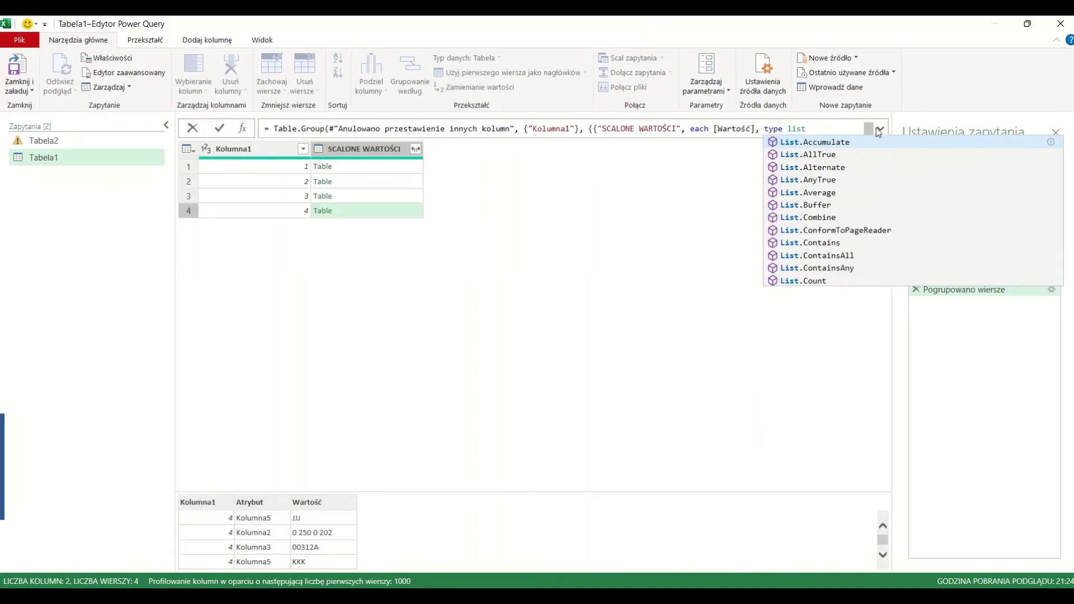
- Delete the bracketed column type definitions for Kolumna1, Atrybut and Wartość after type list and apply the grouping formula
{"action": "left_click", "coordinate": [881, 129]}
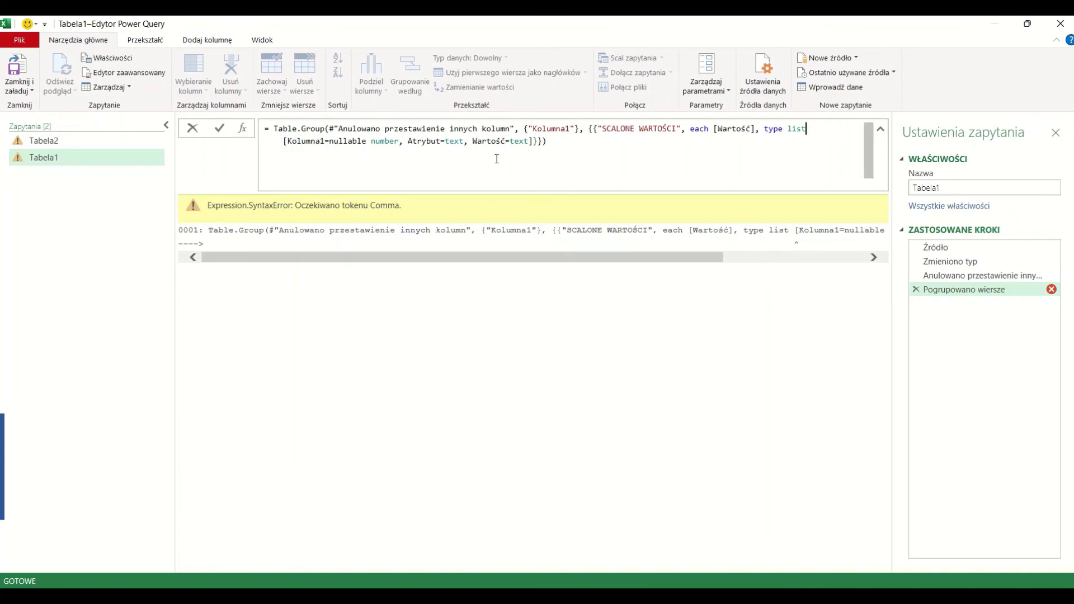
{"action": "left_click", "coordinate": [326, 141]}
{"action": "key", "text": "ctrl+Left"}
{"action": "key", "text": "Left"}
{"action": "left_click_drag", "start_coordinate": [287, 141], "coordinate": [533, 141]}
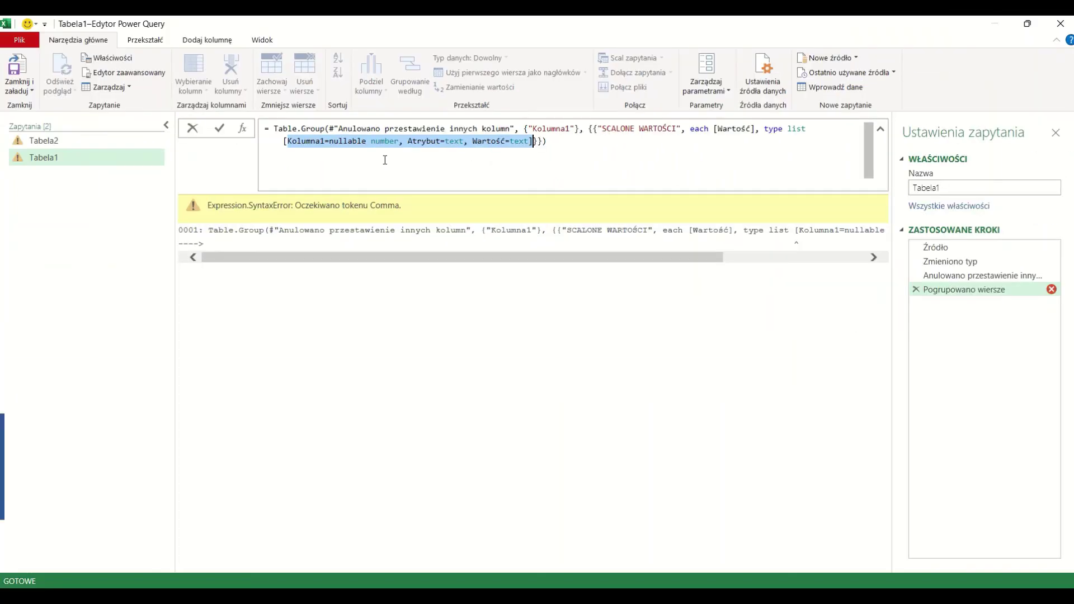
{"action": "left_click", "coordinate": [283, 141]}
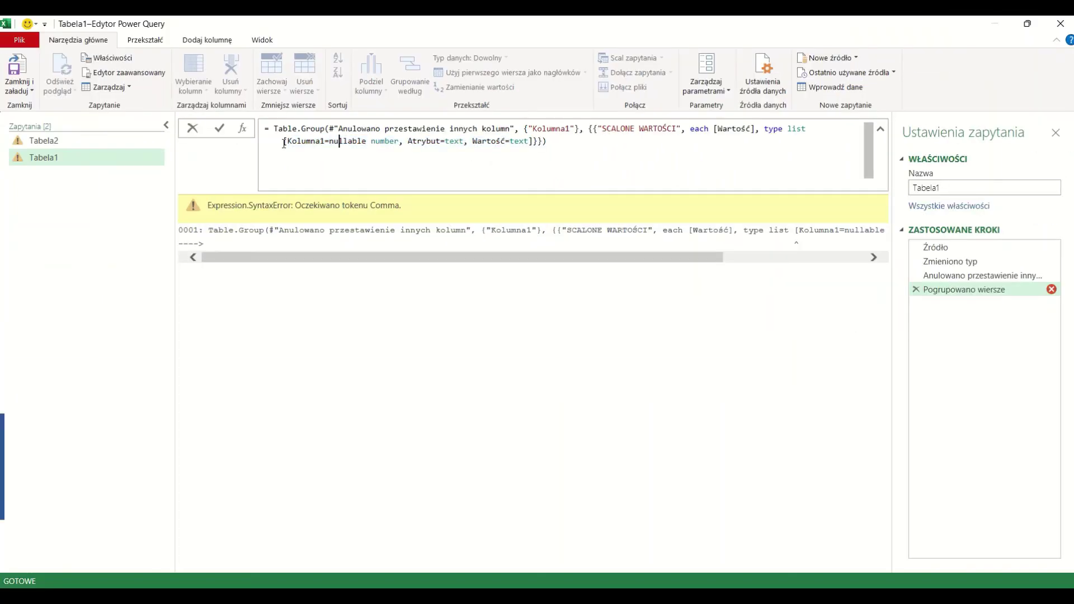
{"action": "left_click", "coordinate": [533, 141], "text": "shift"}
{"action": "key", "text": "Delete"}
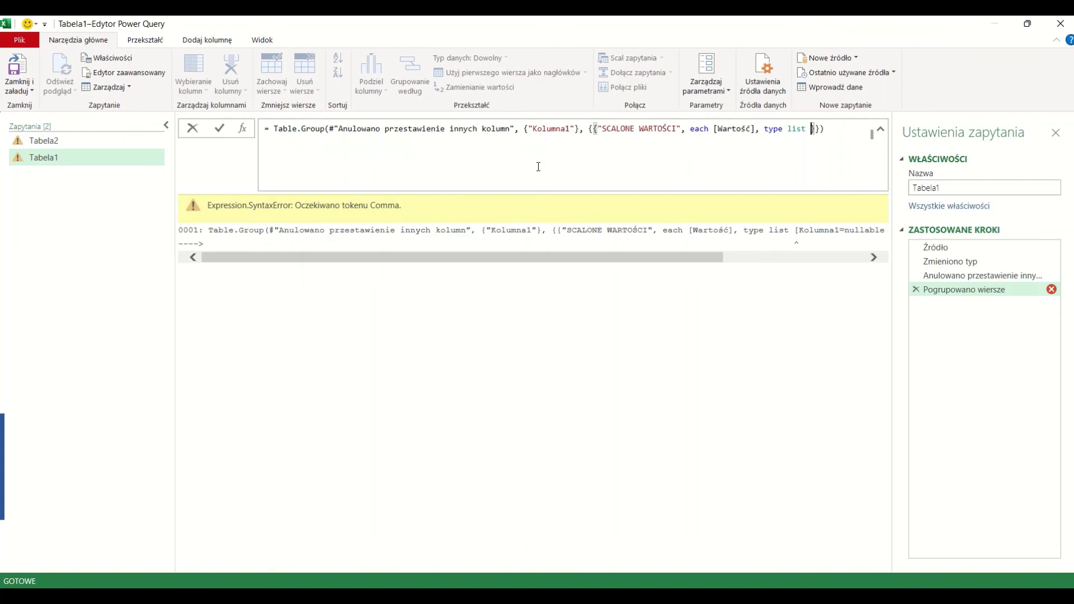
{"action": "key", "text": "End"}
{"action": "key", "text": "Return"}
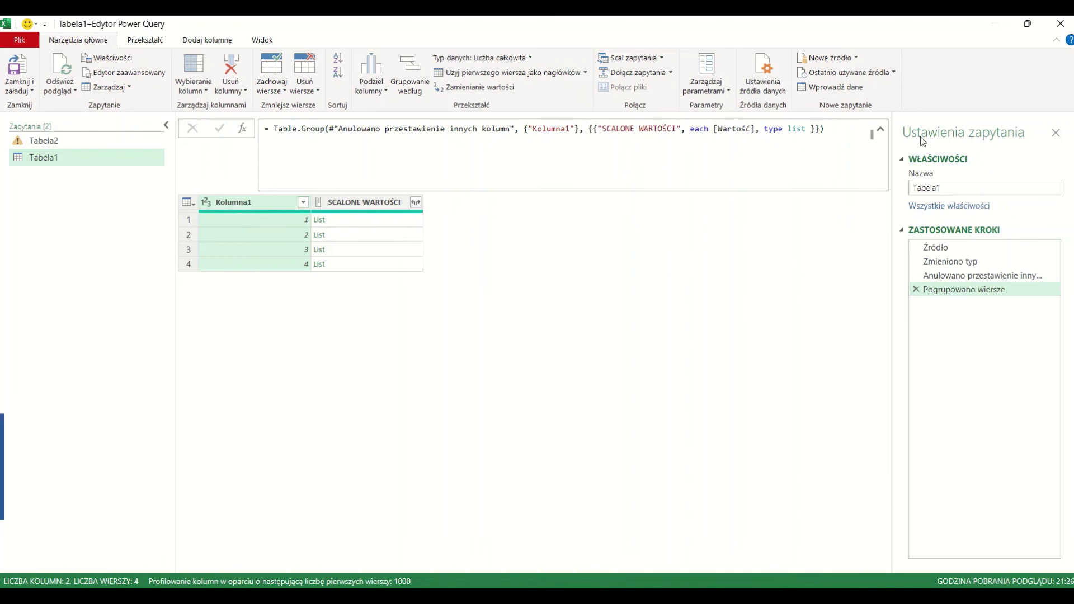
{"action": "left_click", "coordinate": [880, 131]}
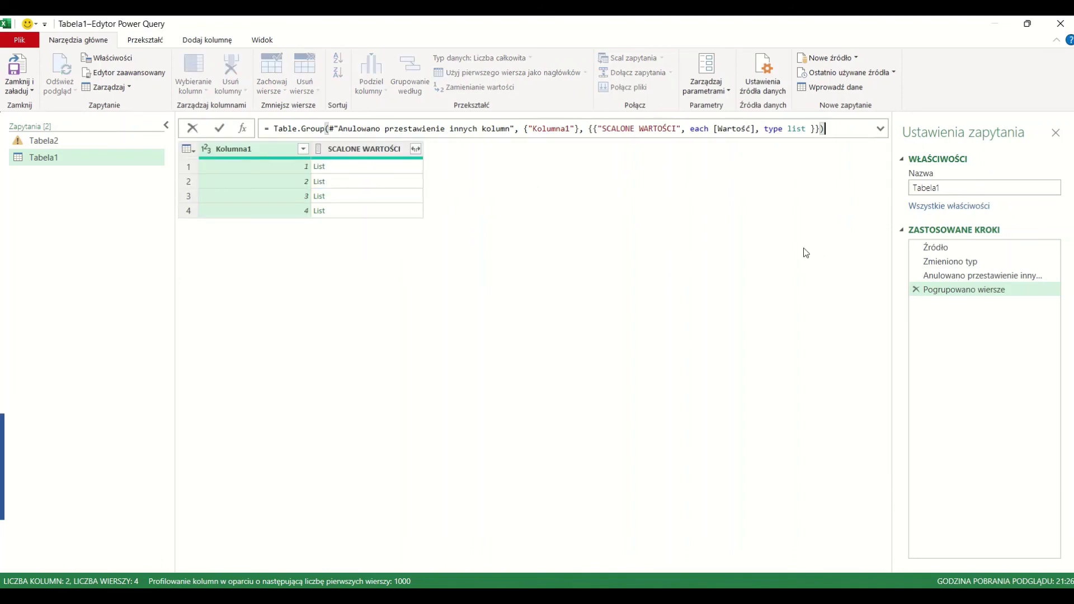
- Extract the values of the SCALONE WARTOŚCI lists using the Przecinek delimiter, and widen the column to fit the longest entry
{"action": "left_click", "coordinate": [349, 167]}
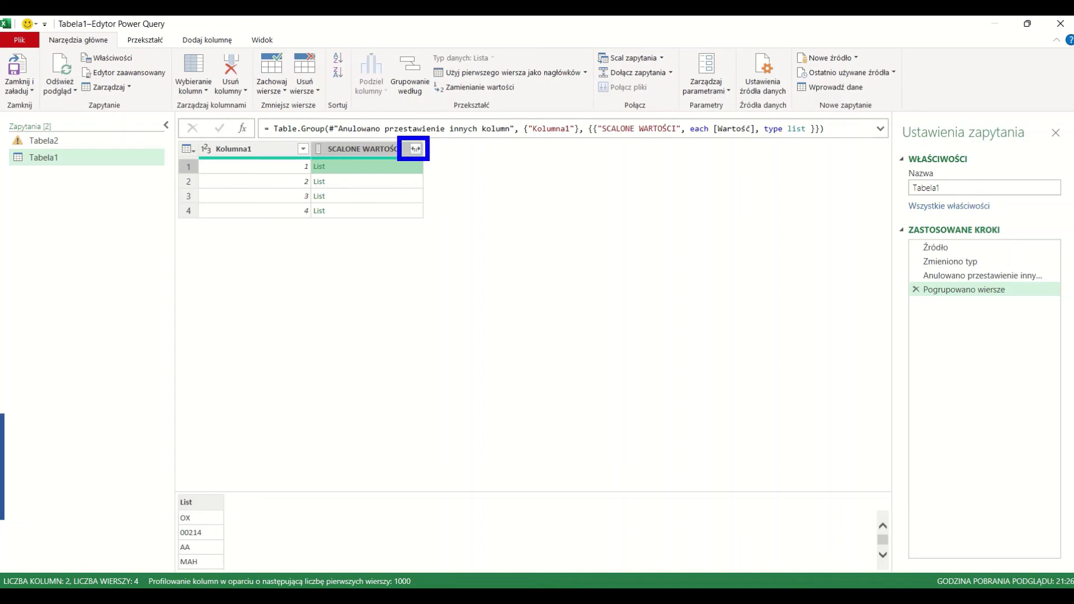
{"action": "left_click", "coordinate": [416, 149]}
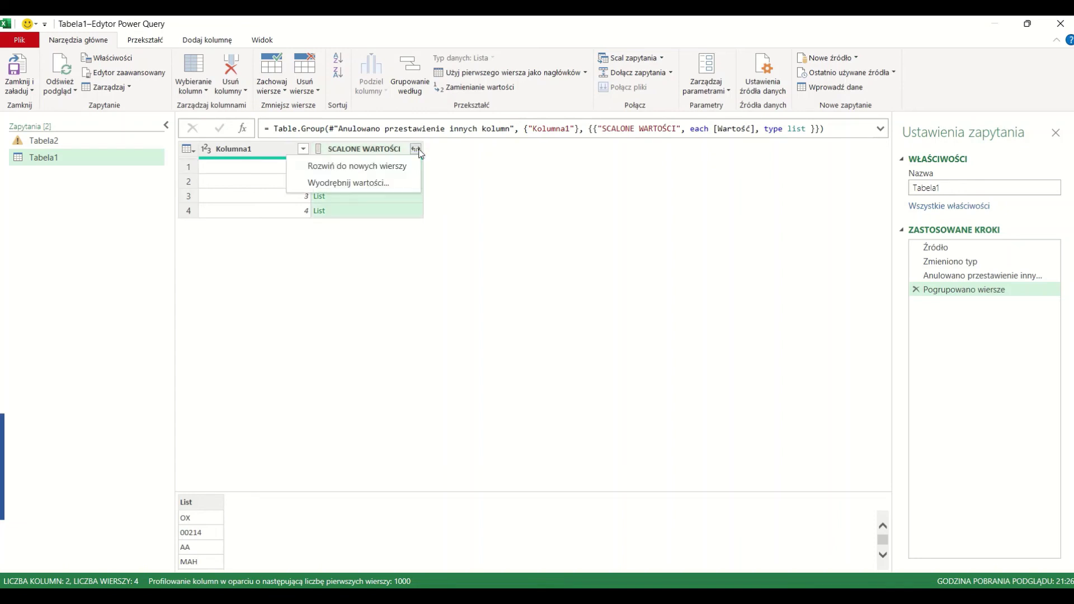
{"action": "left_click", "coordinate": [365, 185]}
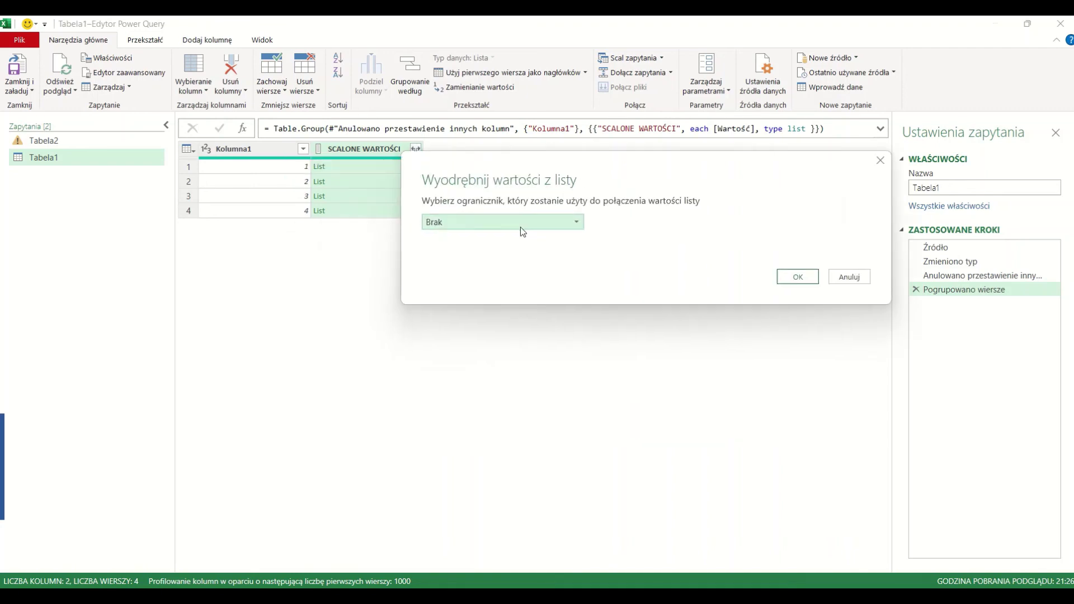
{"action": "left_click", "coordinate": [520, 226]}
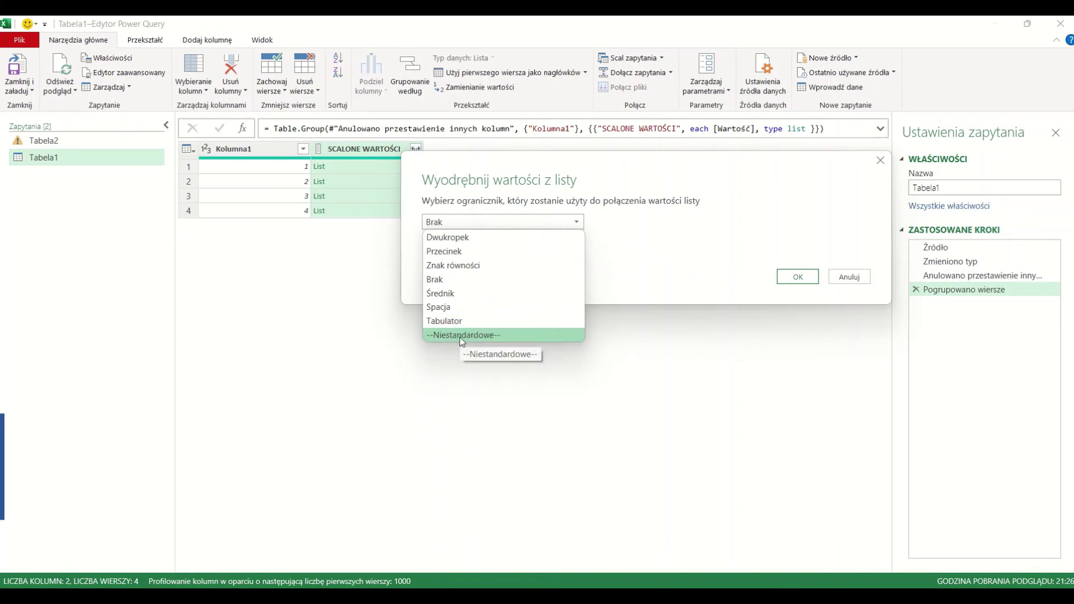
{"action": "left_click", "coordinate": [464, 255]}
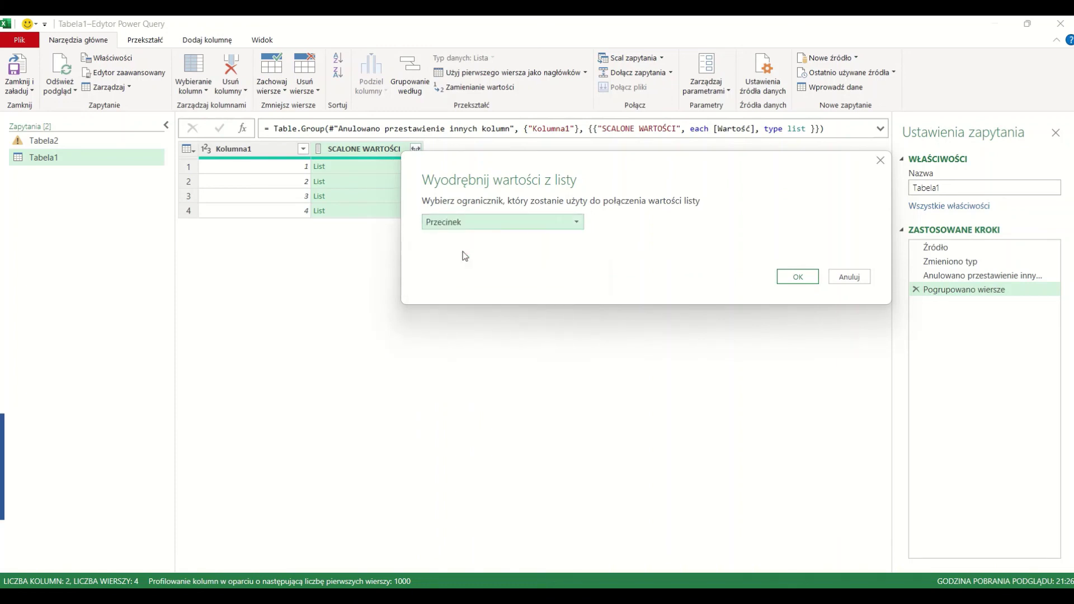
{"action": "left_click", "coordinate": [789, 276]}
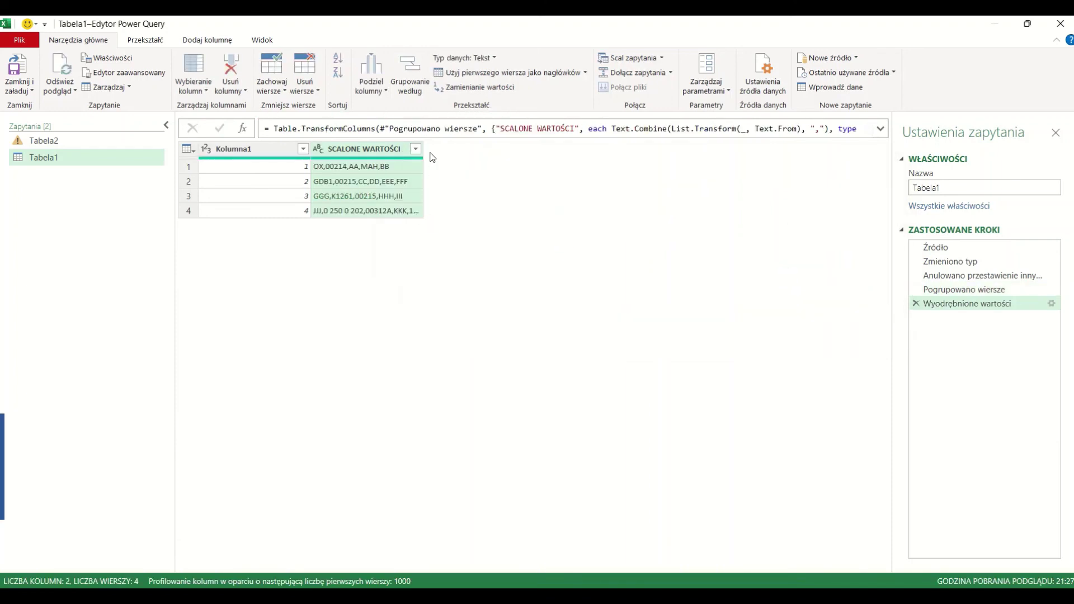
{"action": "left_click_drag", "start_coordinate": [423, 149], "coordinate": [522, 167]}
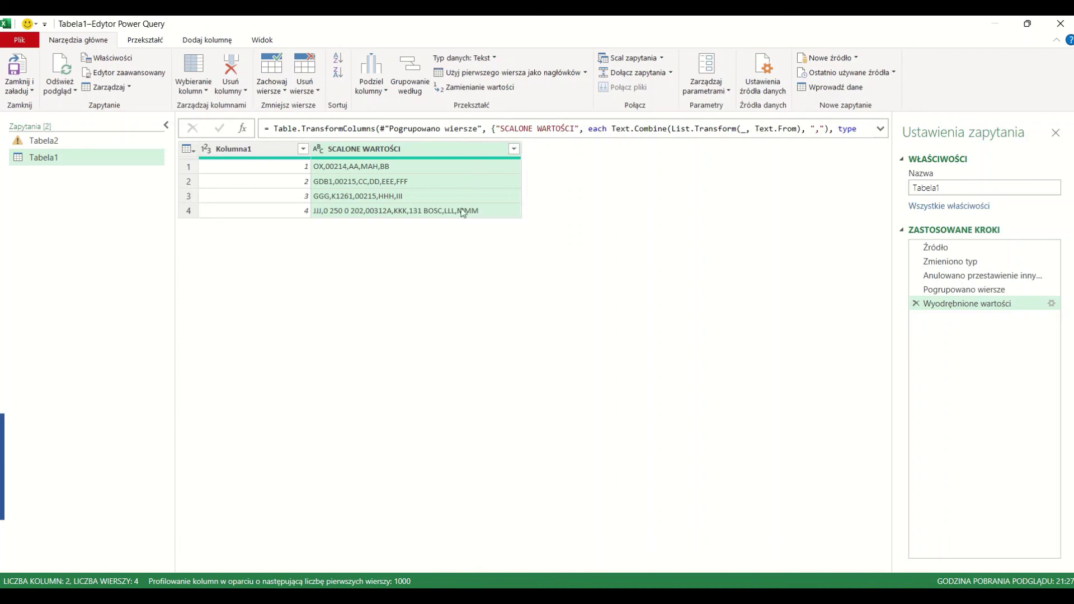
- Rename the Kolumna1 column to Indeks
{"action": "left_click", "coordinate": [263, 149]}
{"action": "double_click", "coordinate": [263, 149]}
{"action": "type", "text": "Indek"}
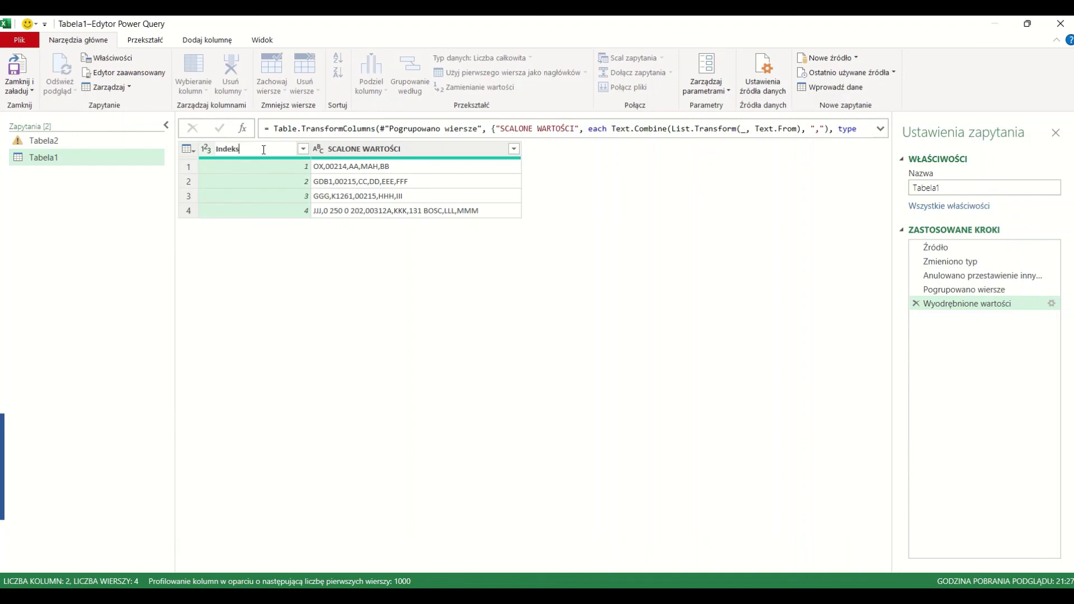
{"action": "type", "text": "s"}
{"action": "key", "text": "Return"}
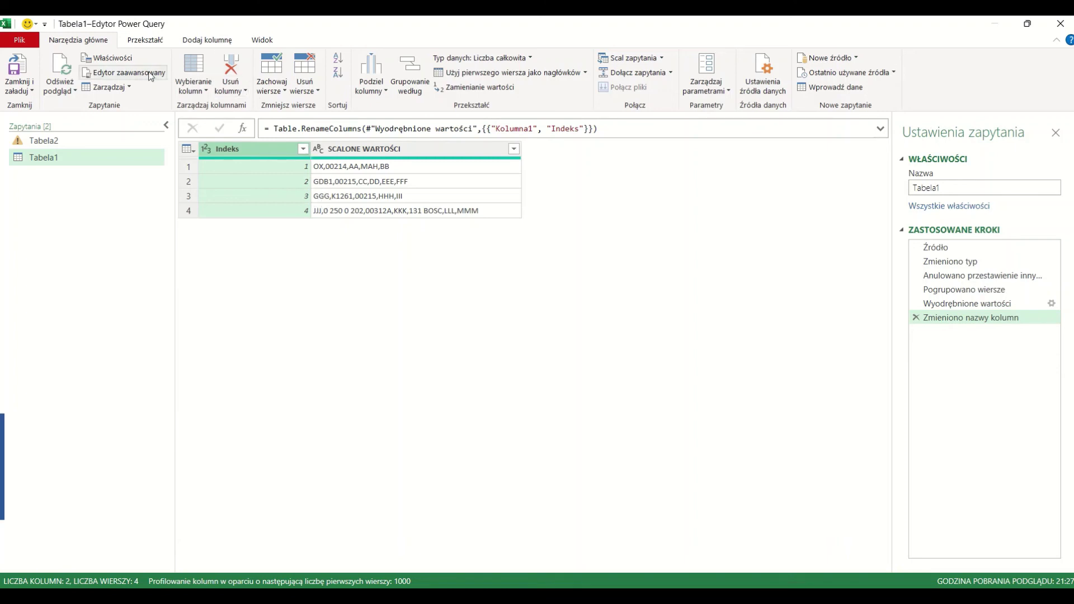
- Close the query editor and load the result as a table into the existing Wynik sheet at cell H1
{"action": "left_click", "coordinate": [28, 90]}
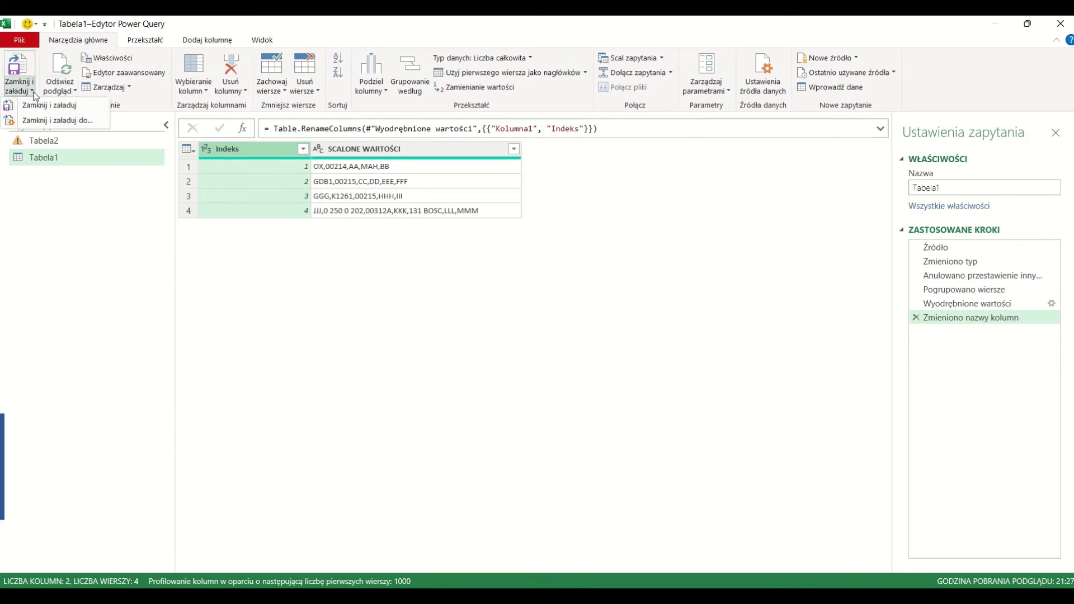
{"action": "left_click", "coordinate": [72, 121]}
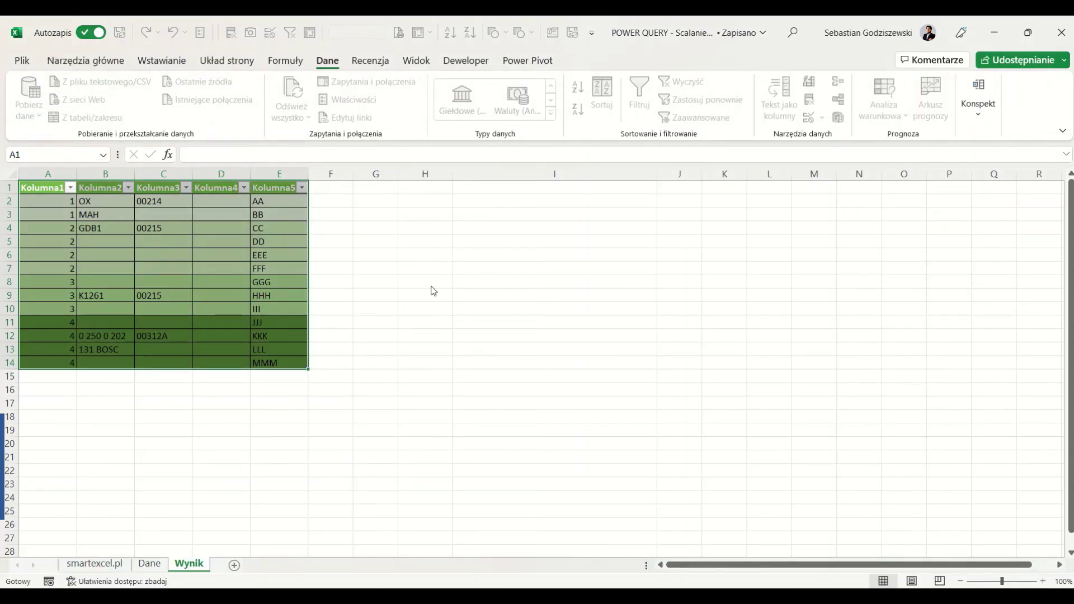
{"action": "left_click_drag", "start_coordinate": [371, 129], "coordinate": [812, 167]}
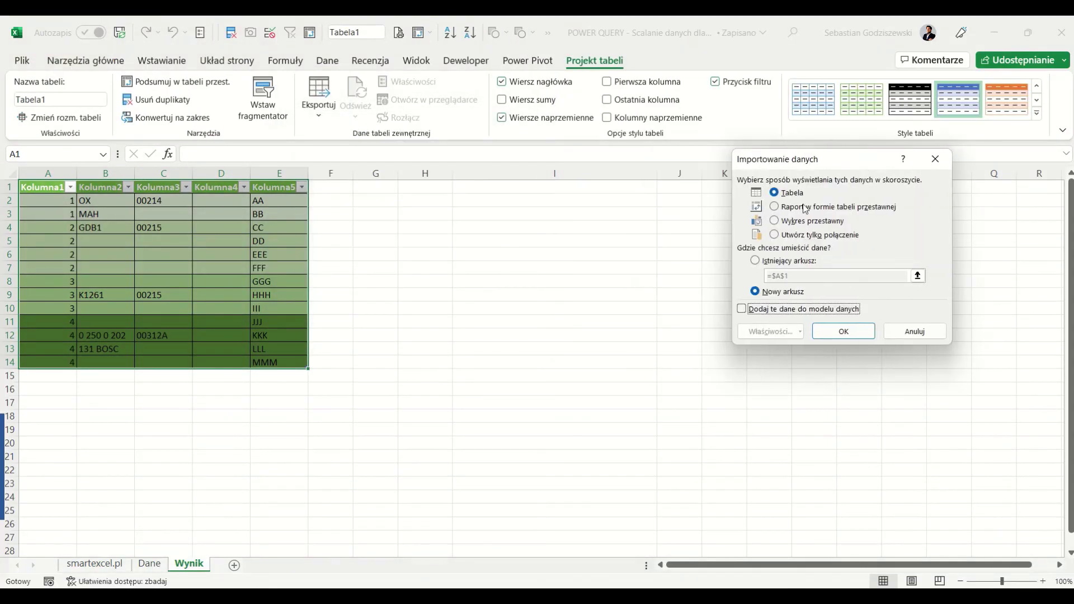
{"action": "left_click", "coordinate": [755, 260]}
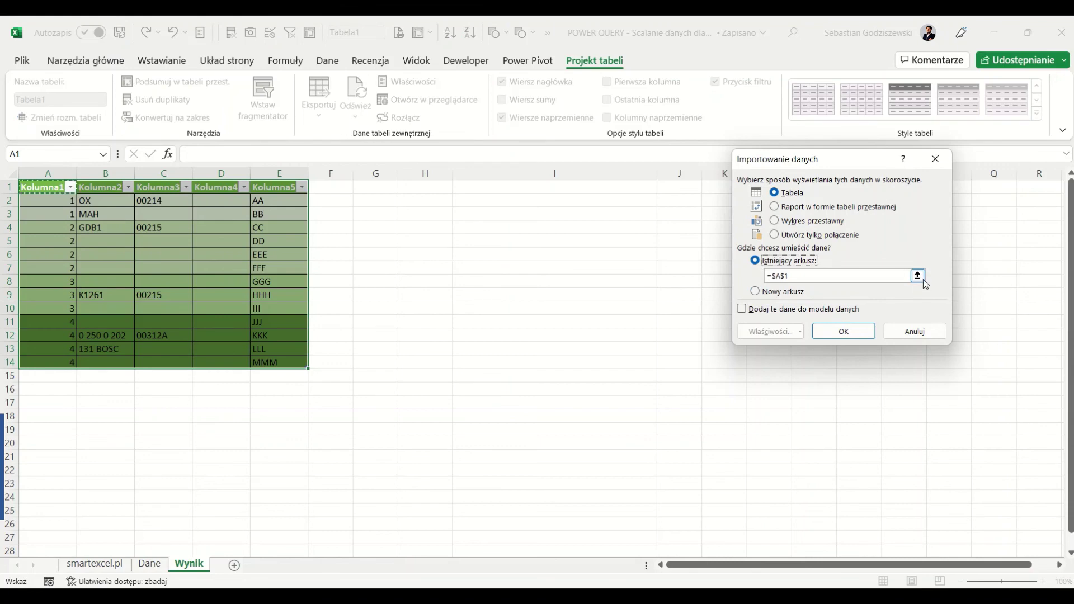
{"action": "left_click", "coordinate": [918, 276]}
{"action": "left_click", "coordinate": [443, 189]}
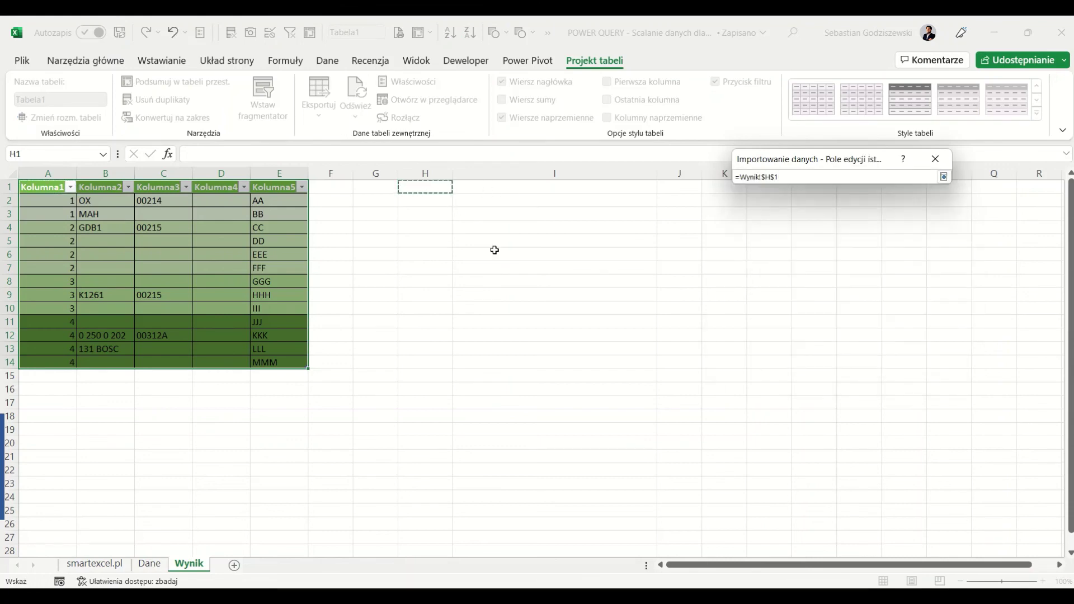
{"action": "key", "text": "Return"}
{"action": "left_click", "coordinate": [843, 331]}
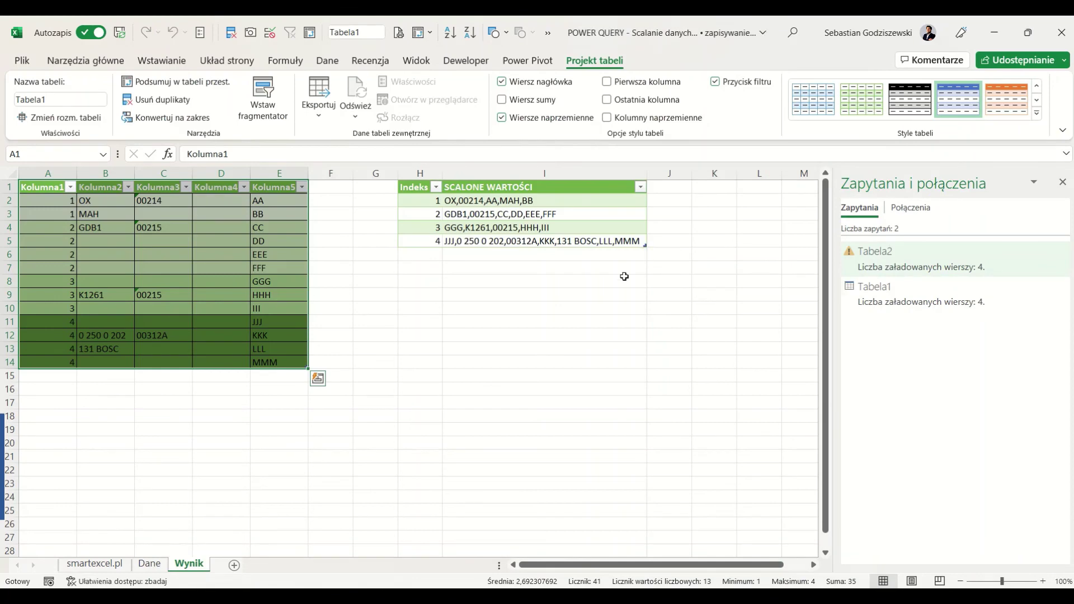
{"action": "left_click", "coordinate": [576, 289]}
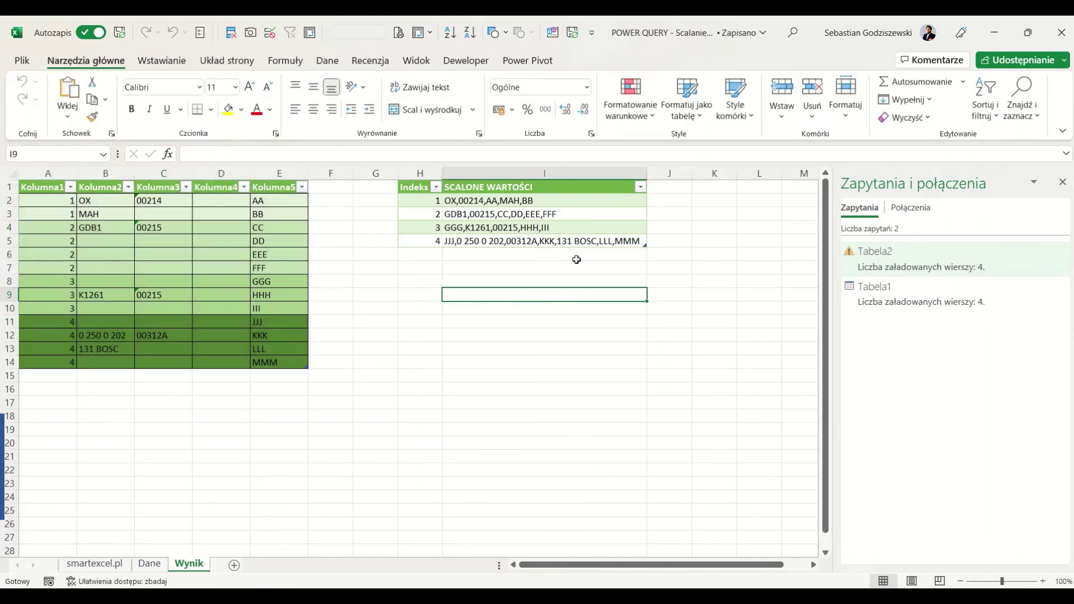